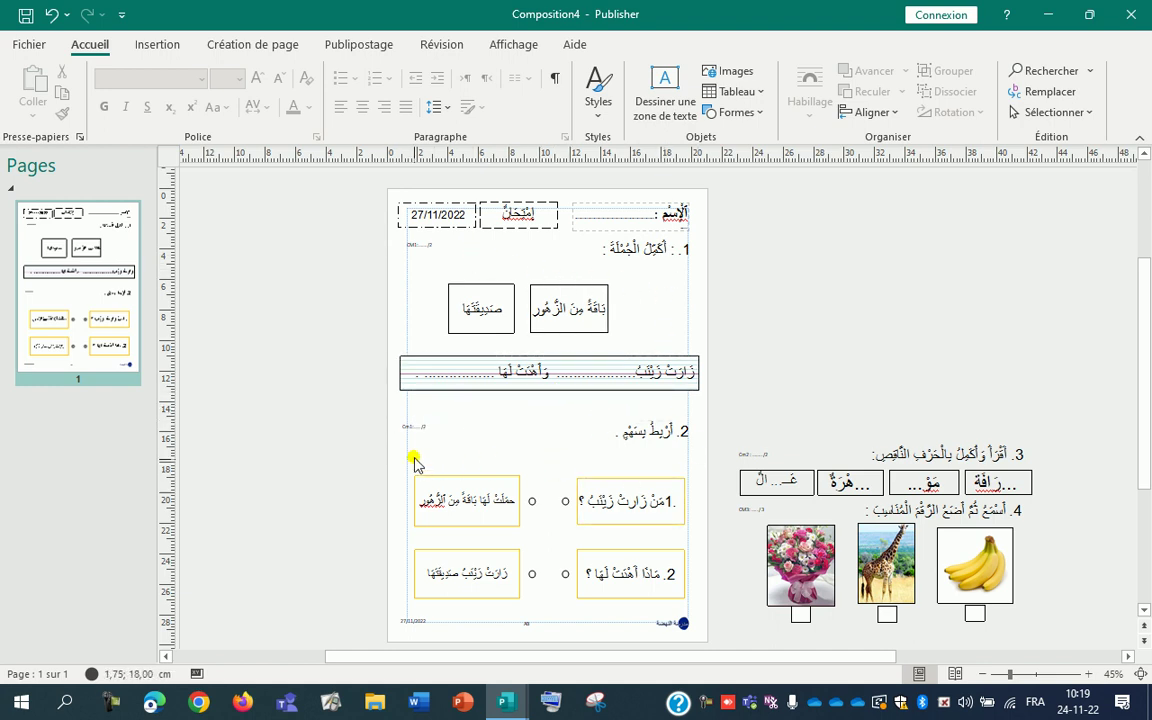
pyautogui.click(561, 308)
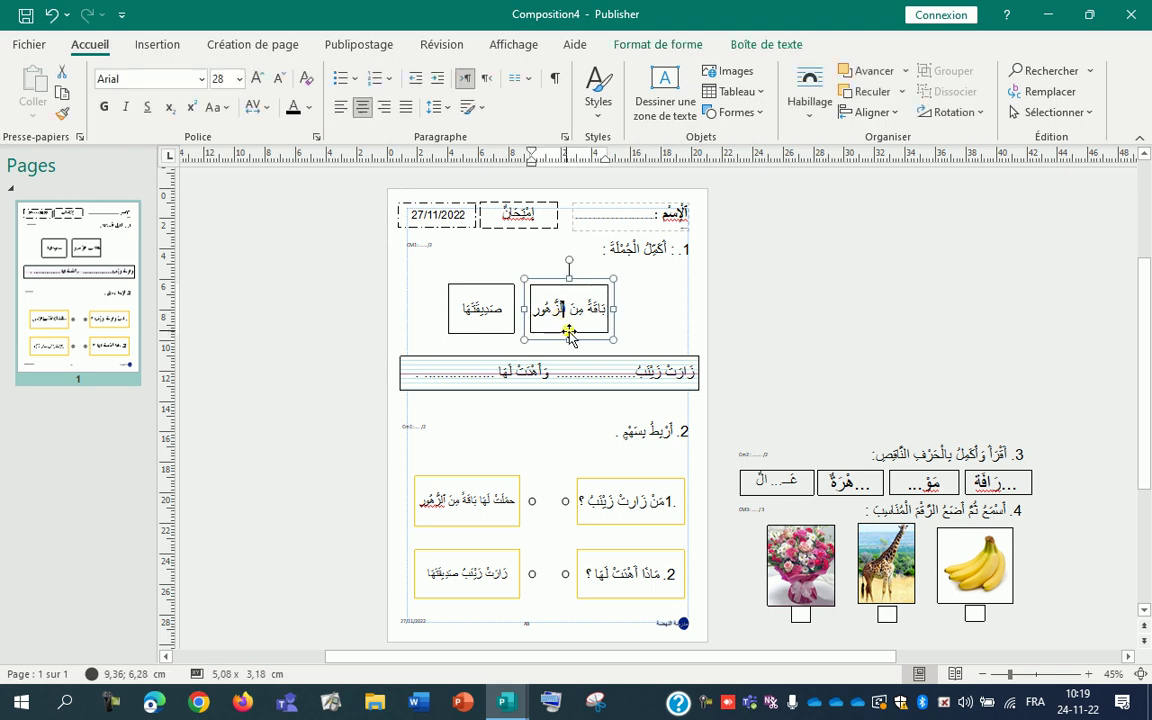
pyautogui.click(714, 284)
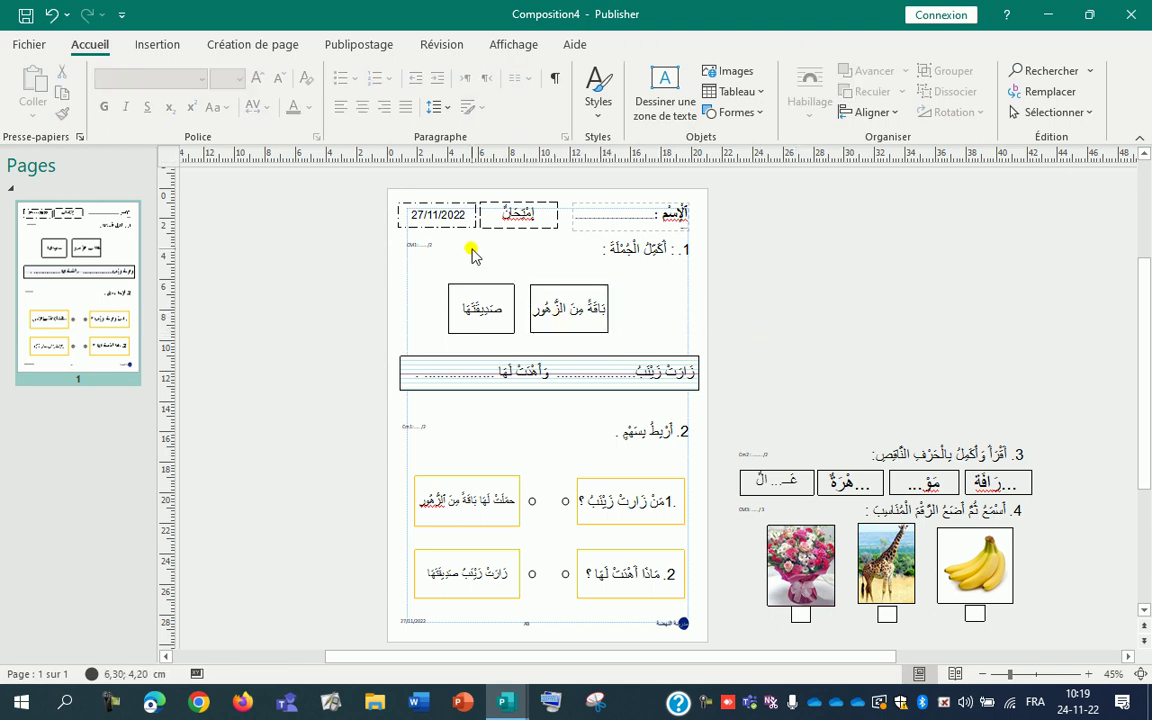
pyautogui.click(437, 214)
pyautogui.click(518, 213)
pyautogui.click(626, 213)
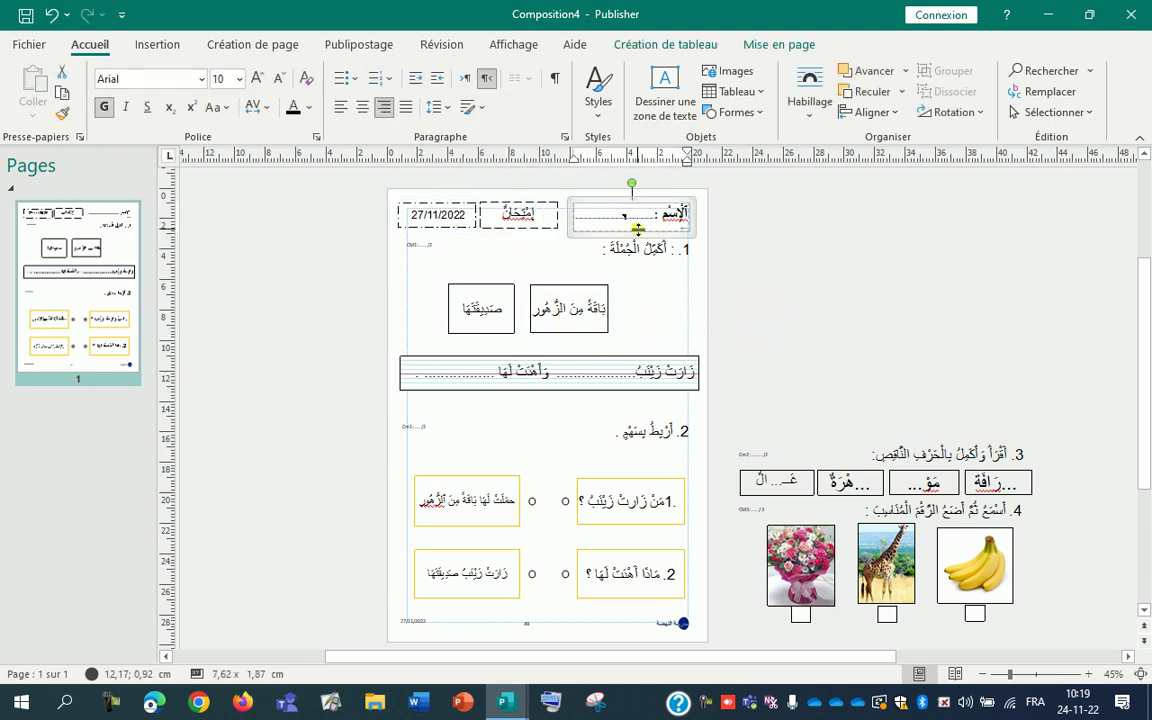
pyautogui.click(644, 249)
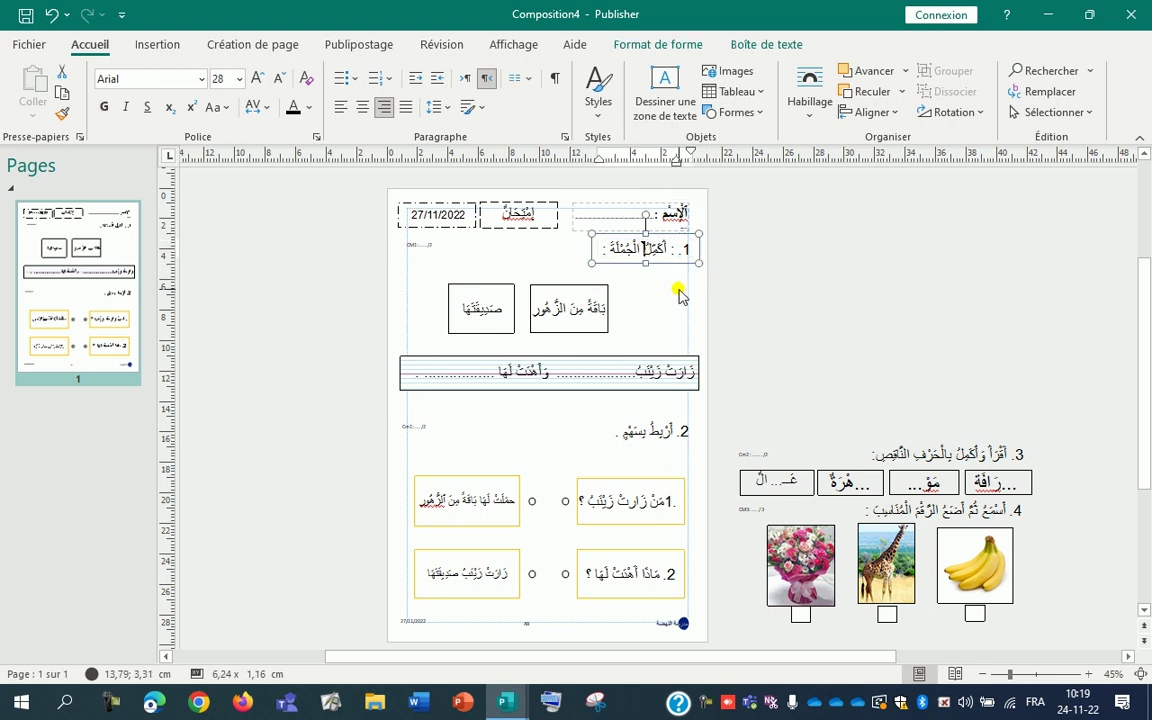
# - Shorten the two word boxes of exercise 1 to about 1.44 cm high and move them up just beneath the exercise heading
pyautogui.scroll(4, 660, 330)
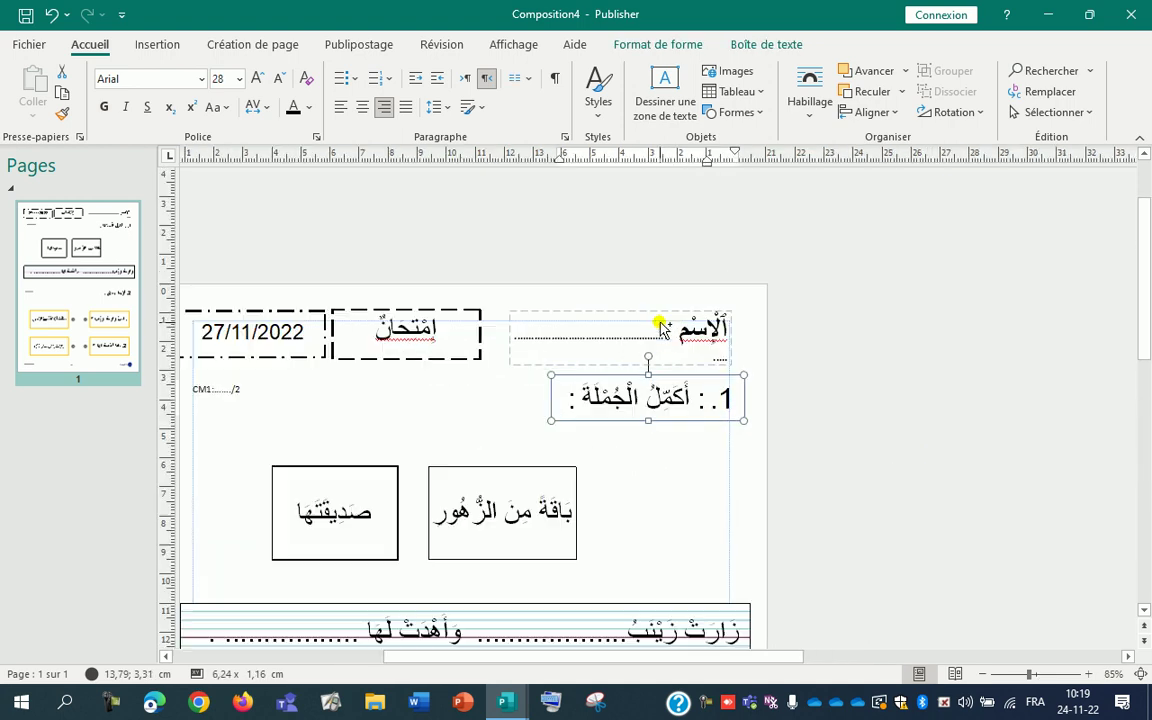
pyautogui.scroll(2, 700, 400)
pyautogui.moveTo(710, 657); pyautogui.dragTo(679, 650)
pyautogui.scroll(-3, 977, 519)
pyautogui.moveTo(294, 342); pyautogui.dragTo(771, 517)
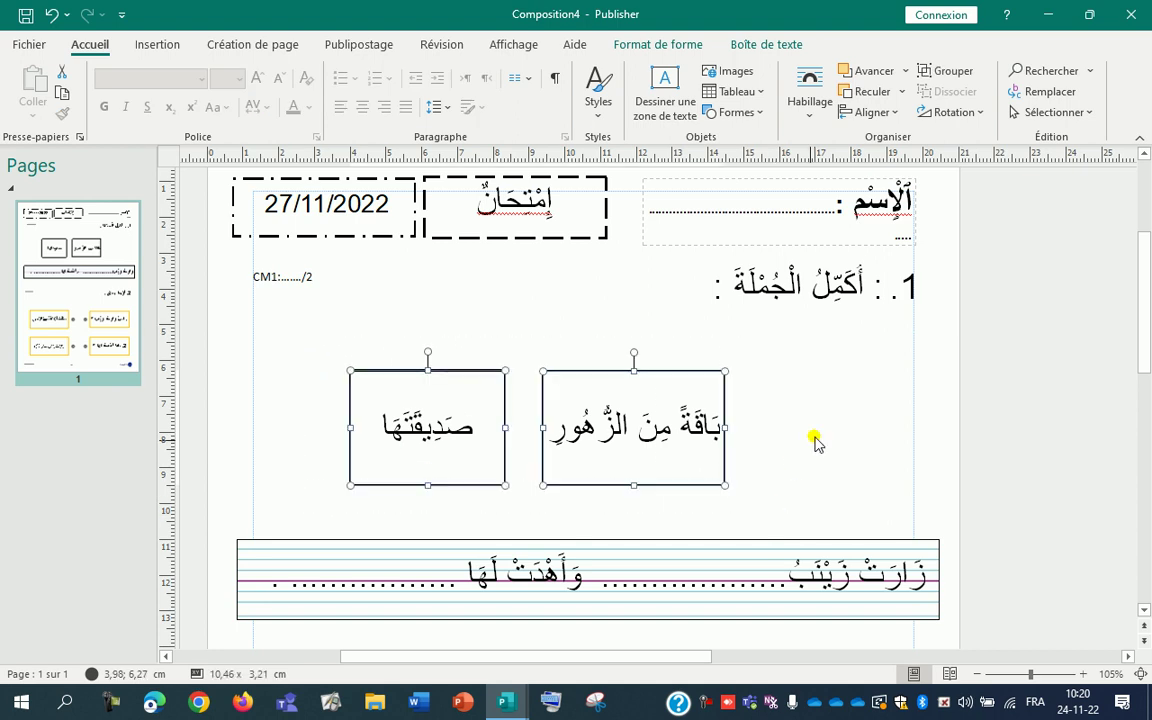
pyautogui.click(1062, 373)
pyautogui.click(461, 413)
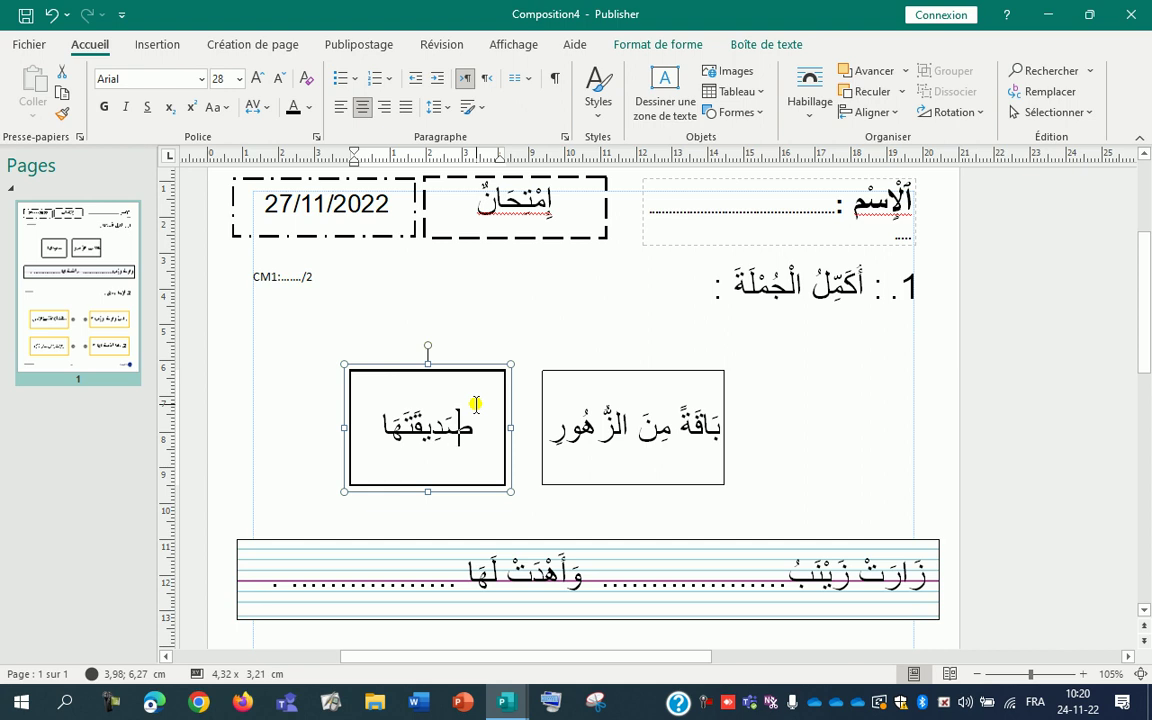
pyautogui.keyDown('shift'); pyautogui.click(626, 418); pyautogui.keyUp('shift')
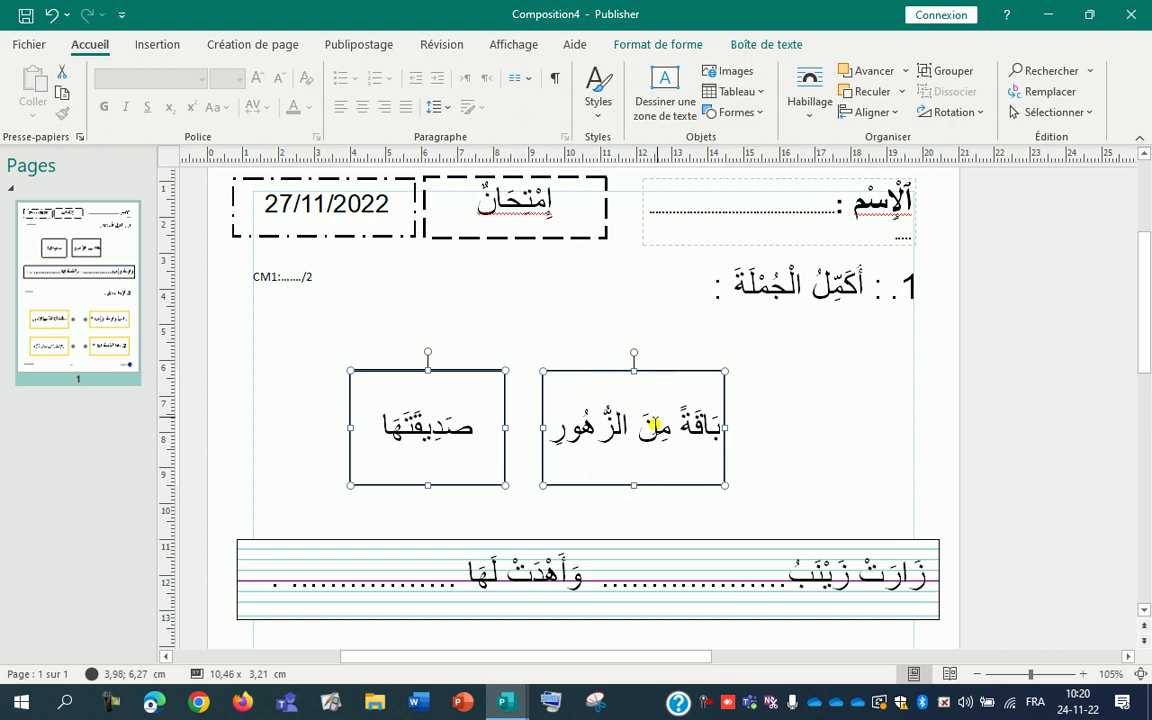
pyautogui.moveTo(634, 484); pyautogui.dragTo(634, 422)
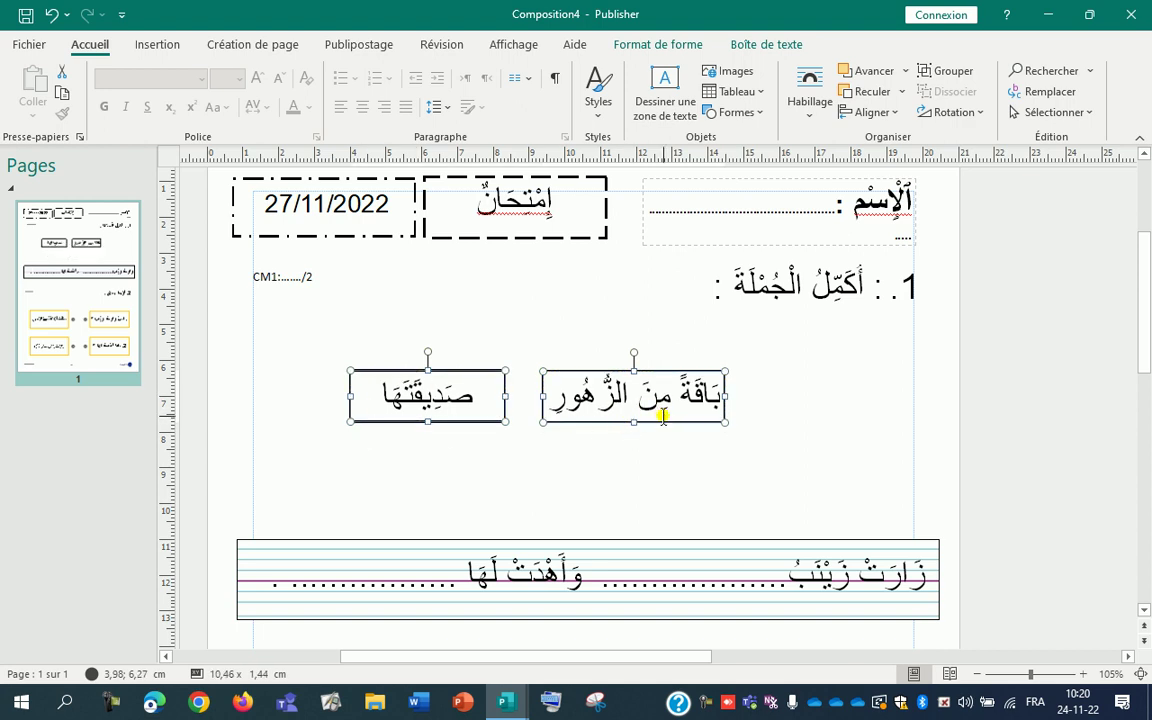
pyautogui.moveTo(664, 421); pyautogui.dragTo(663, 368)
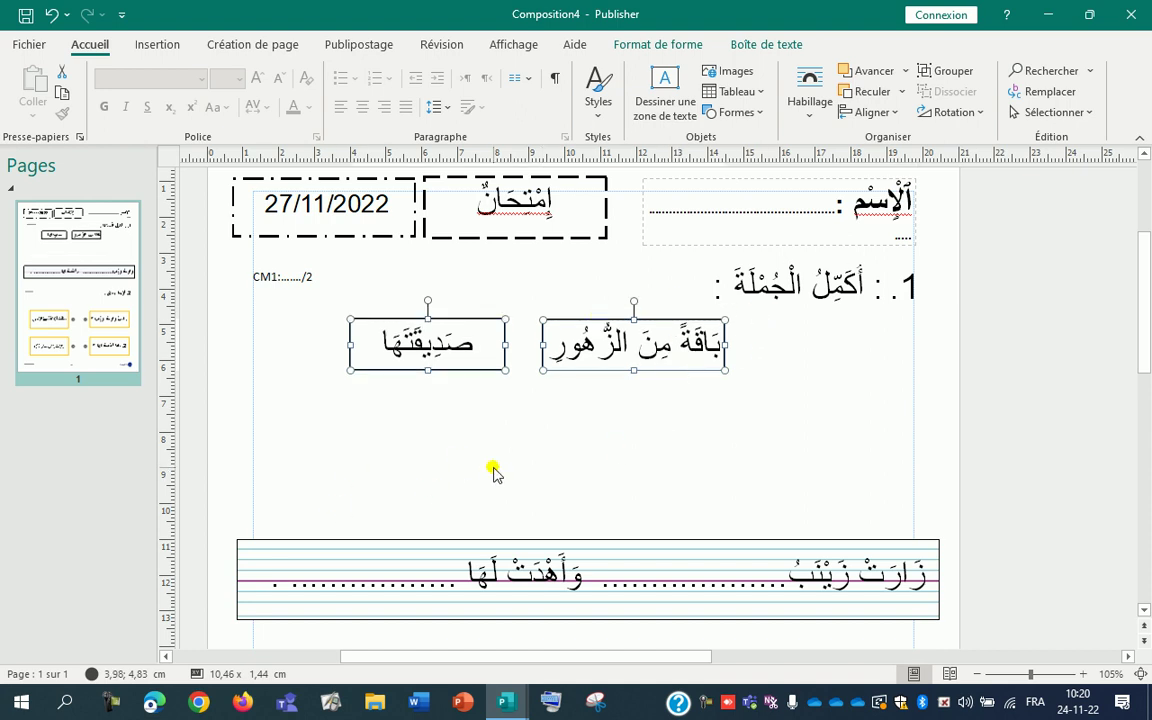
# - Move the ruled writing line together with its fill-in sentence up directly below the two word boxes of exercise 1
pyautogui.scroll(-1, 494, 473)
pyautogui.scroll(-1, 494, 473)
pyautogui.moveTo(208, 405); pyautogui.dragTo(975, 558)
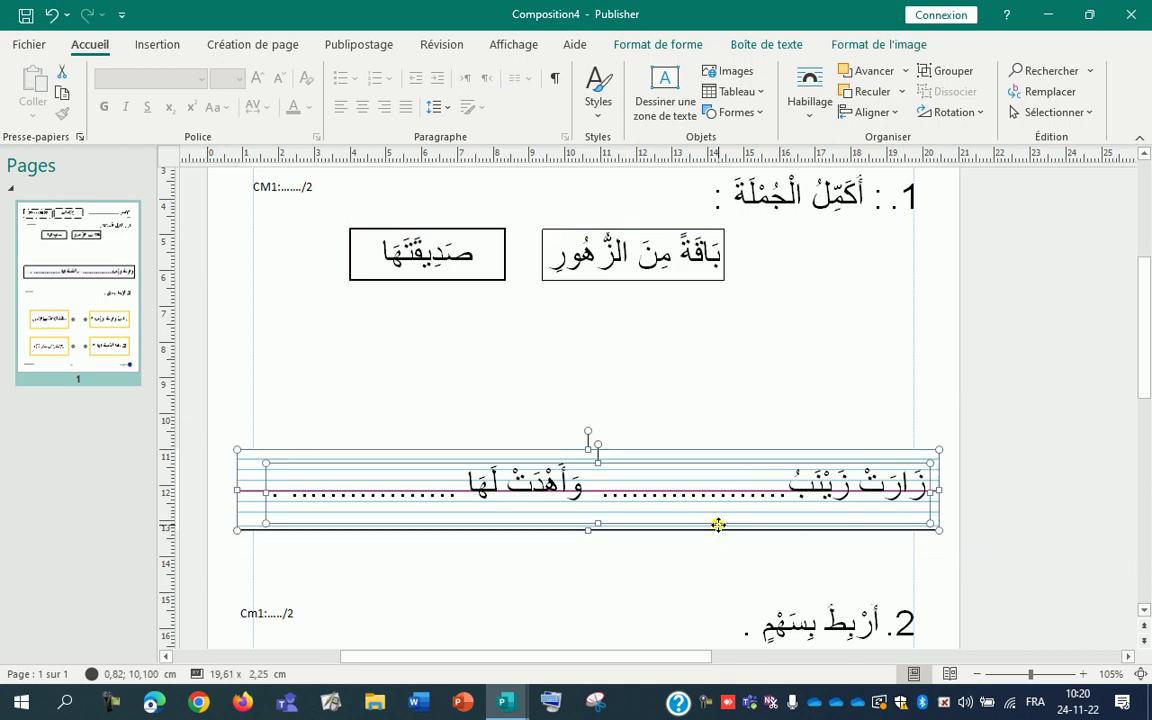
pyautogui.moveTo(718, 525); pyautogui.dragTo(718, 482)
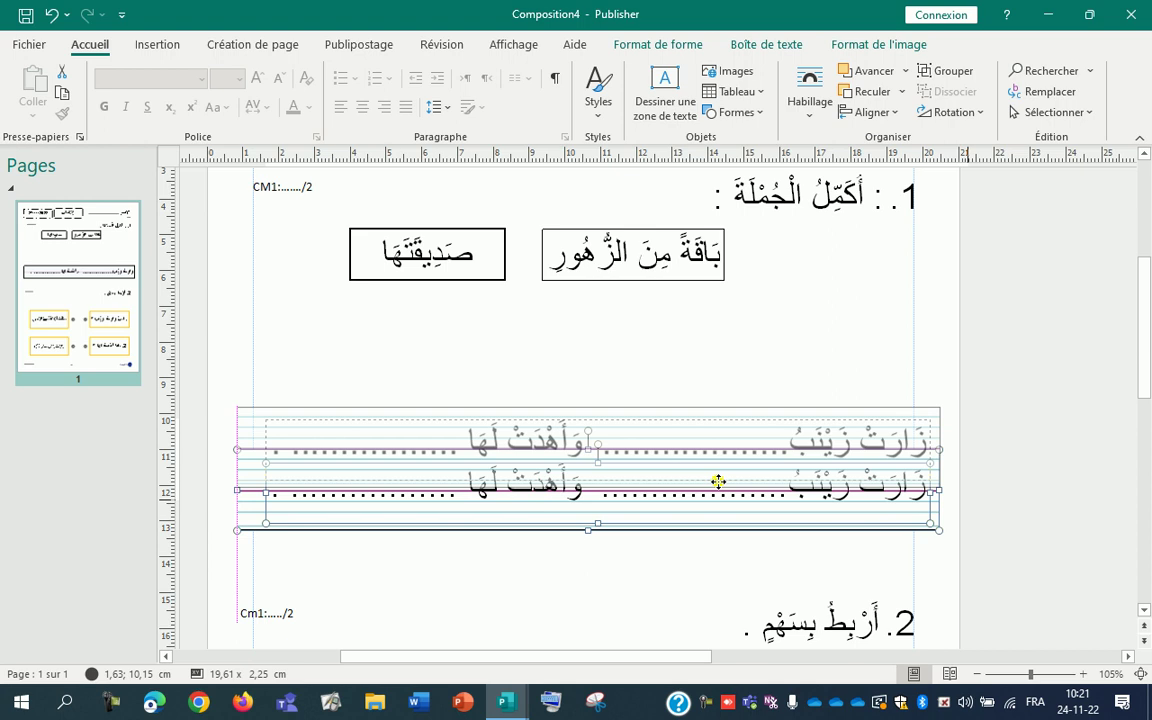
pyautogui.moveTo(718, 482); pyautogui.dragTo(728, 365)
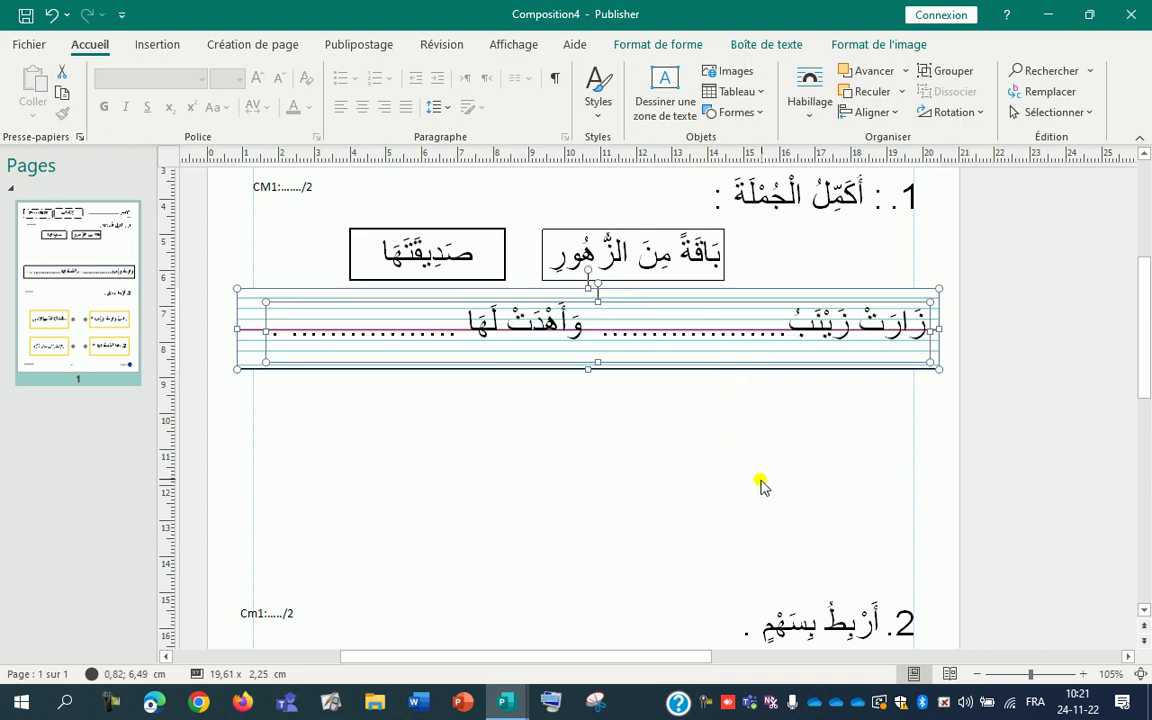
pyautogui.scroll(-1, 759, 481)
pyautogui.scroll(2, 759, 481)
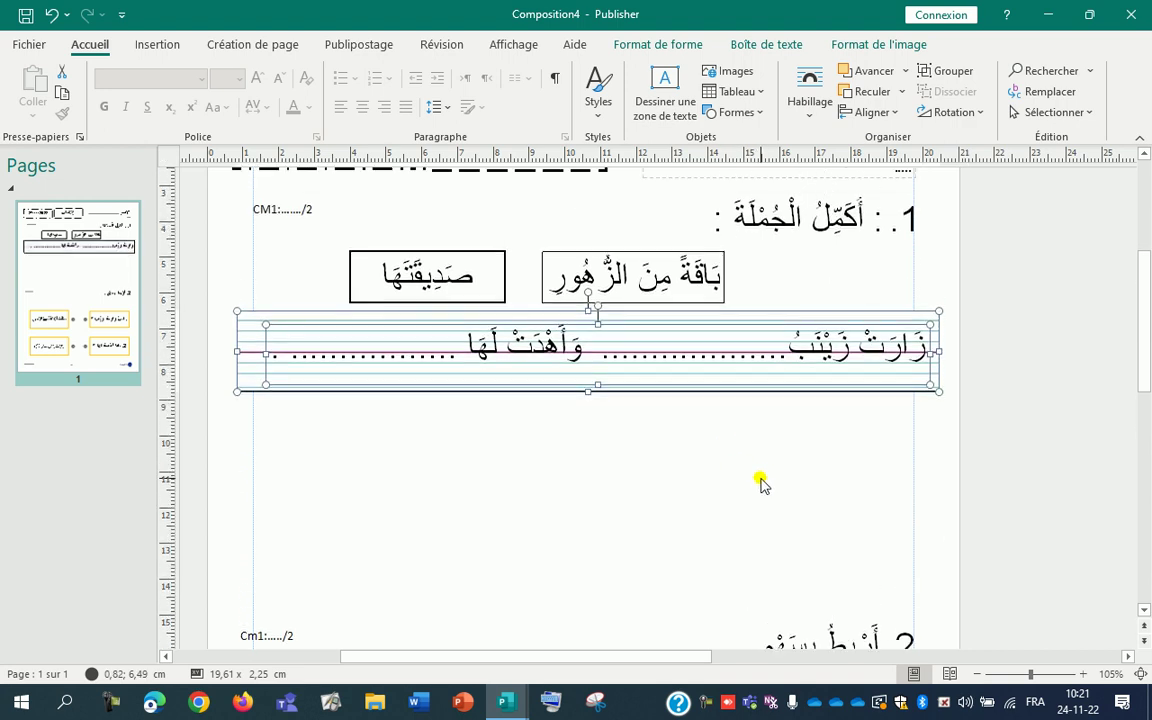
pyautogui.click(671, 455)
pyautogui.scroll(5, 746, 393)
pyautogui.scroll(1, 746, 428)
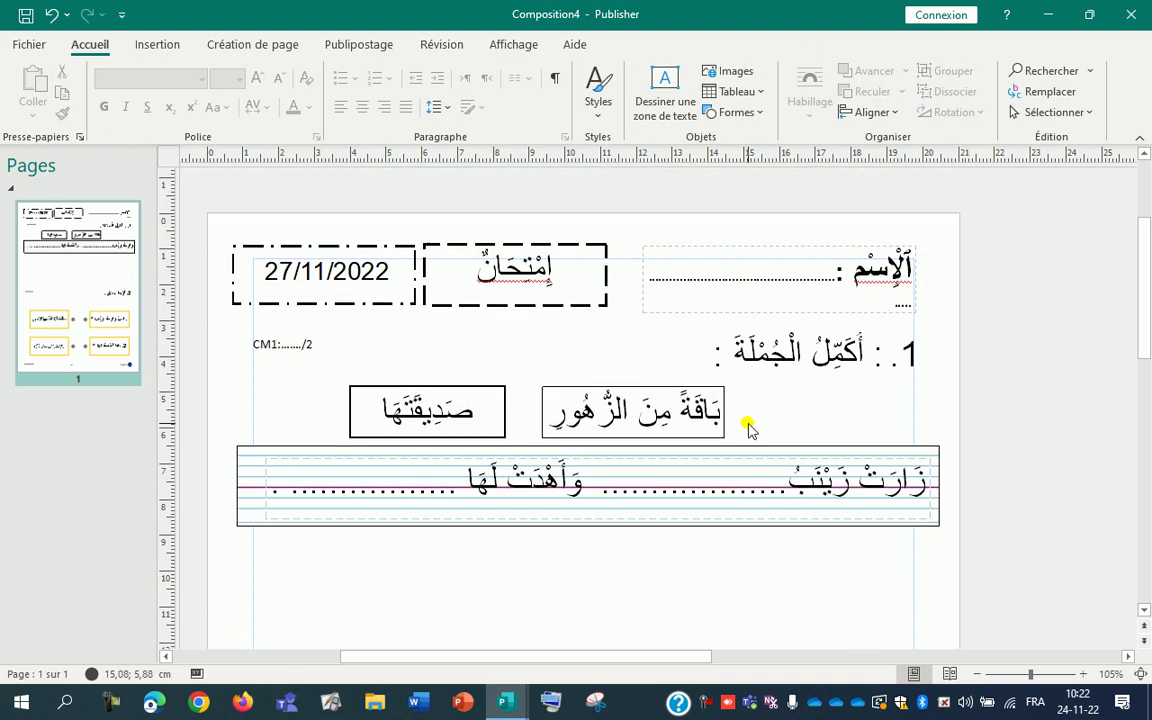
# - Apply the narrow (Étroites) margin preset of 0.64 cm to the page
pyautogui.click(764, 350)
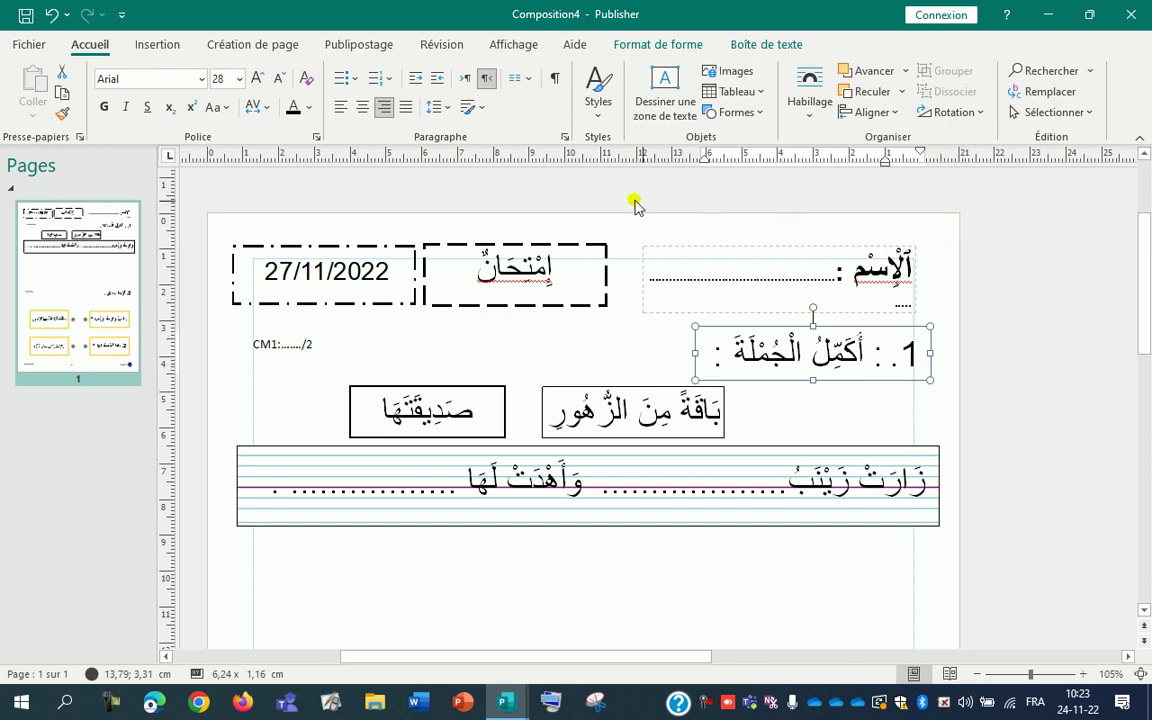
pyautogui.click(250, 45)
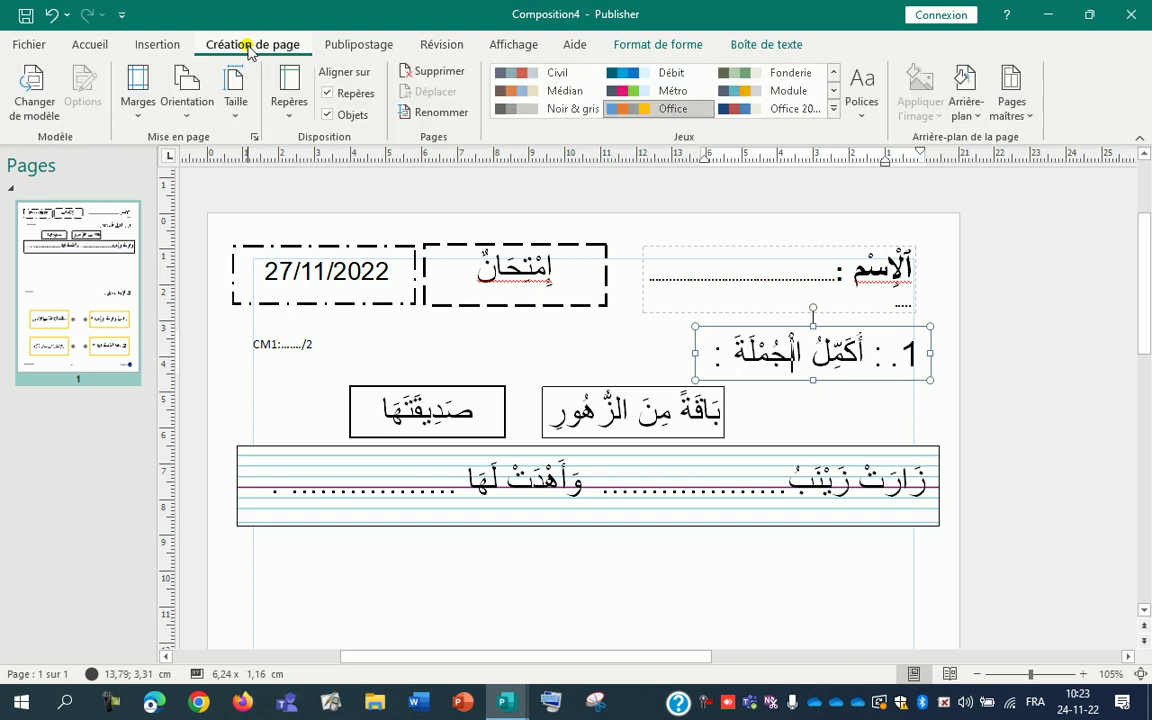
pyautogui.click(140, 118)
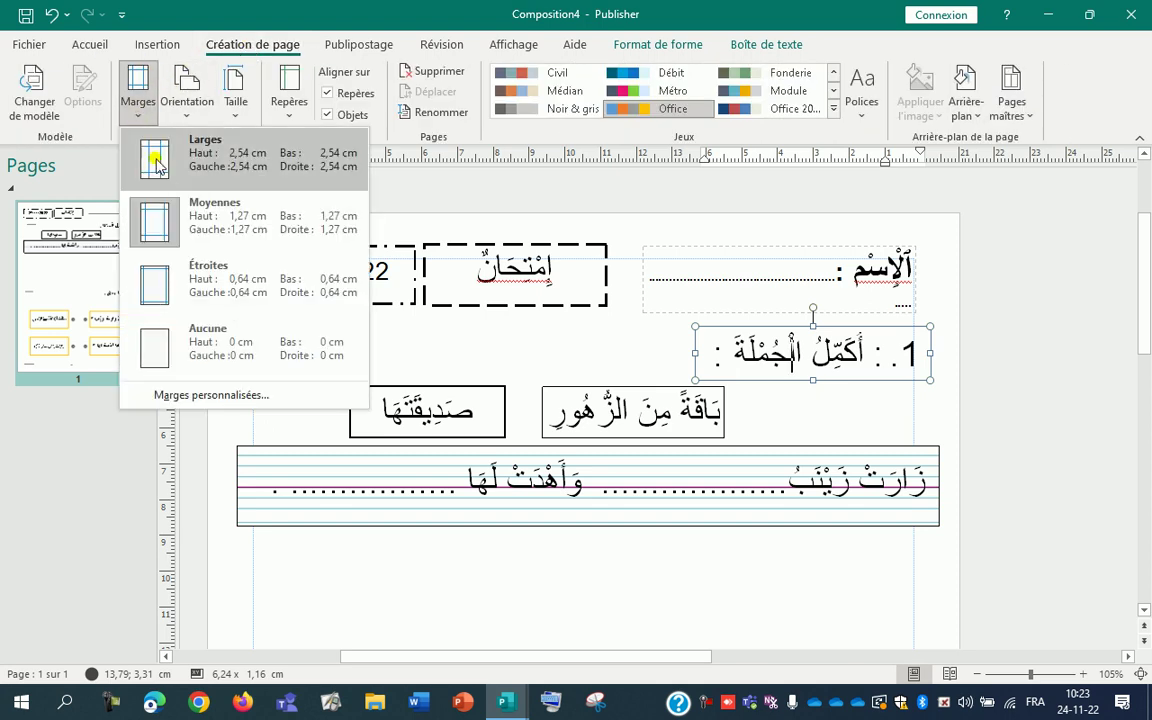
pyautogui.click(233, 295)
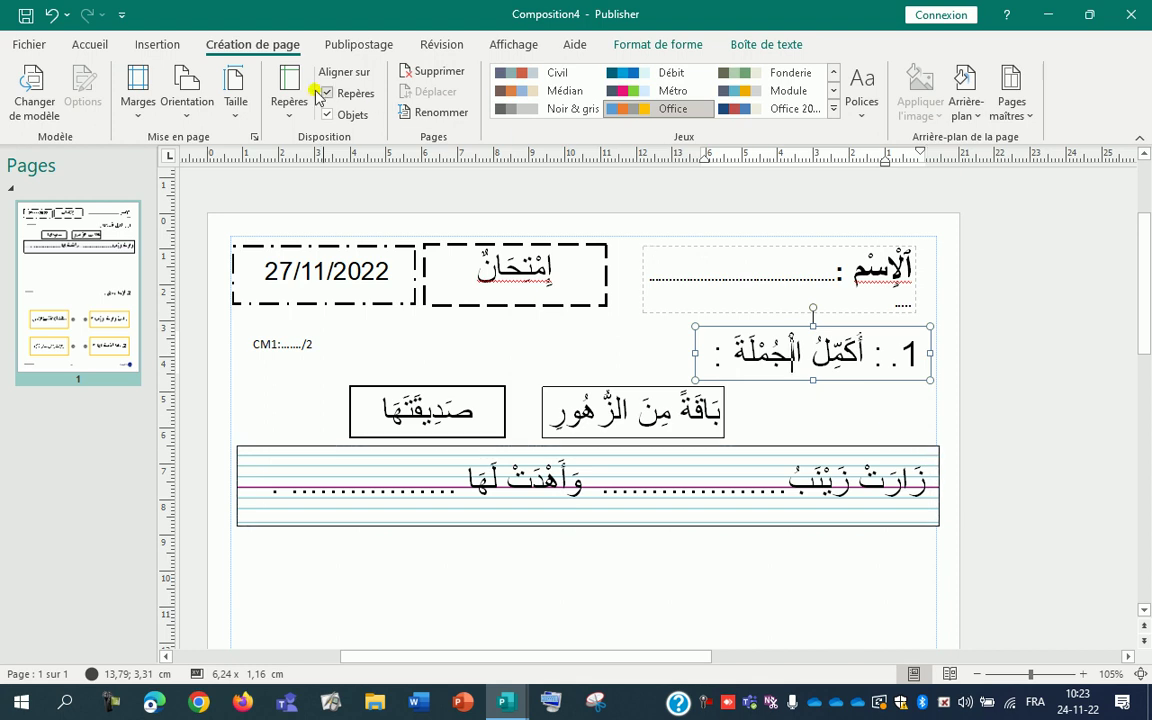
# - Customize the page's margin guides, setting the left, right and top margins to 0.5 cm
pyautogui.click(134, 112)
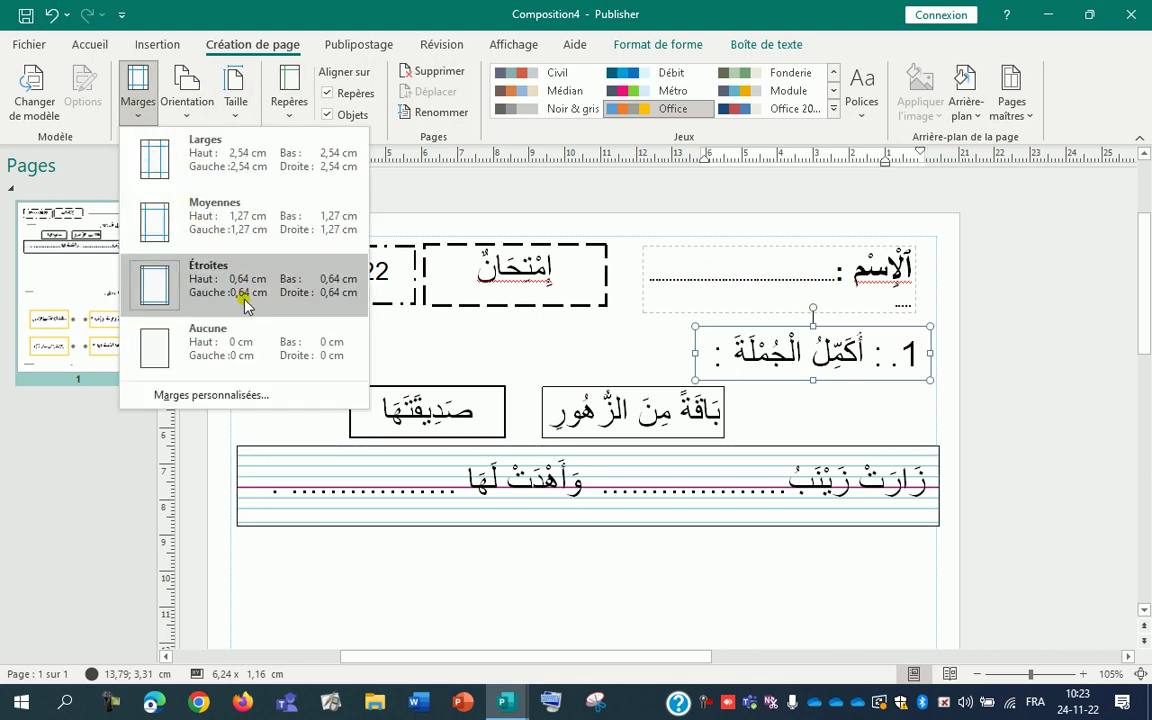
pyautogui.click(200, 398)
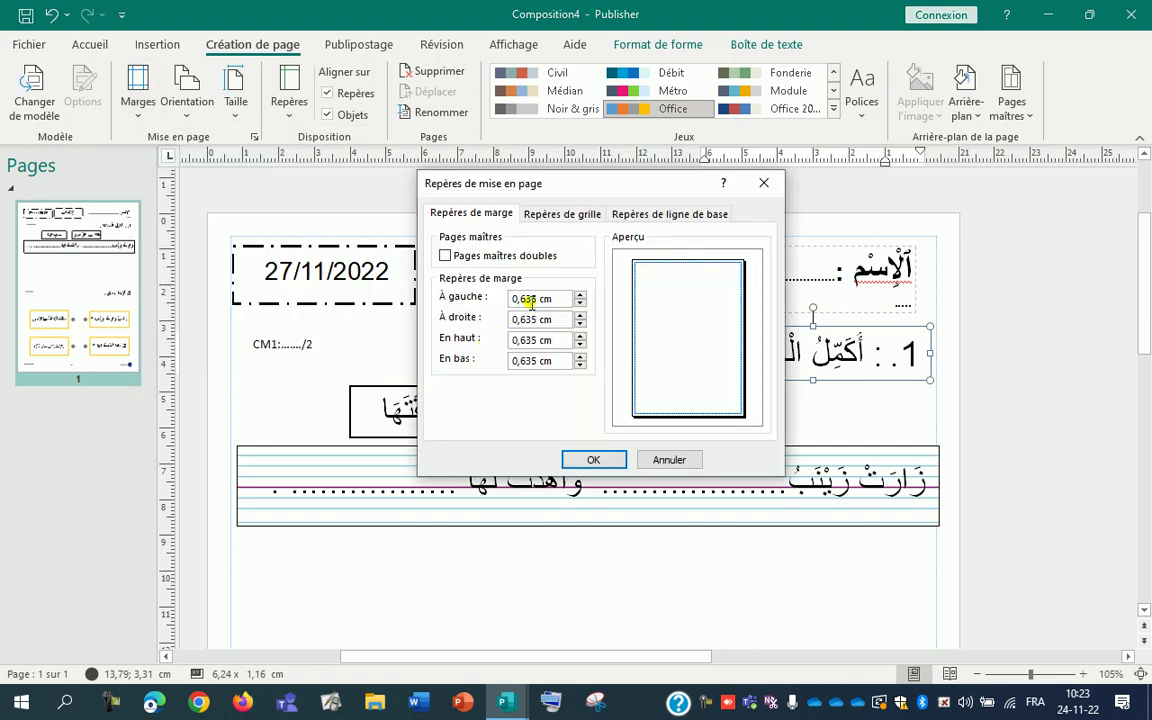
pyautogui.click(580, 303)
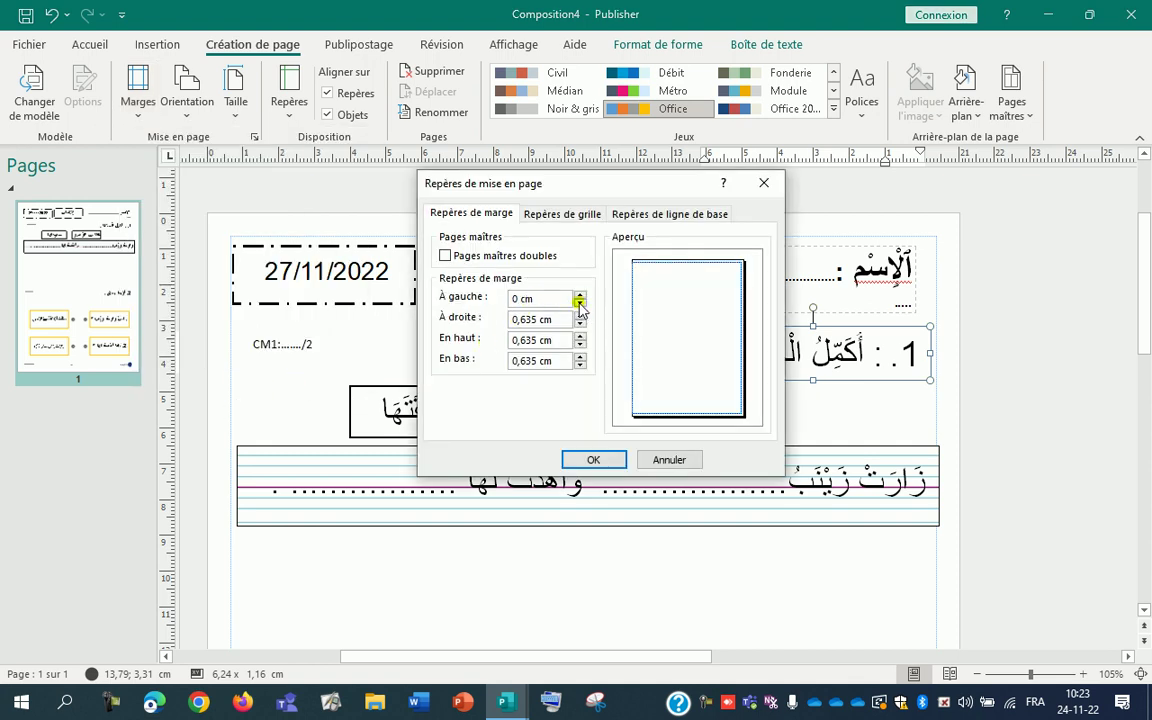
pyautogui.click(580, 295)
pyautogui.click(579, 296)
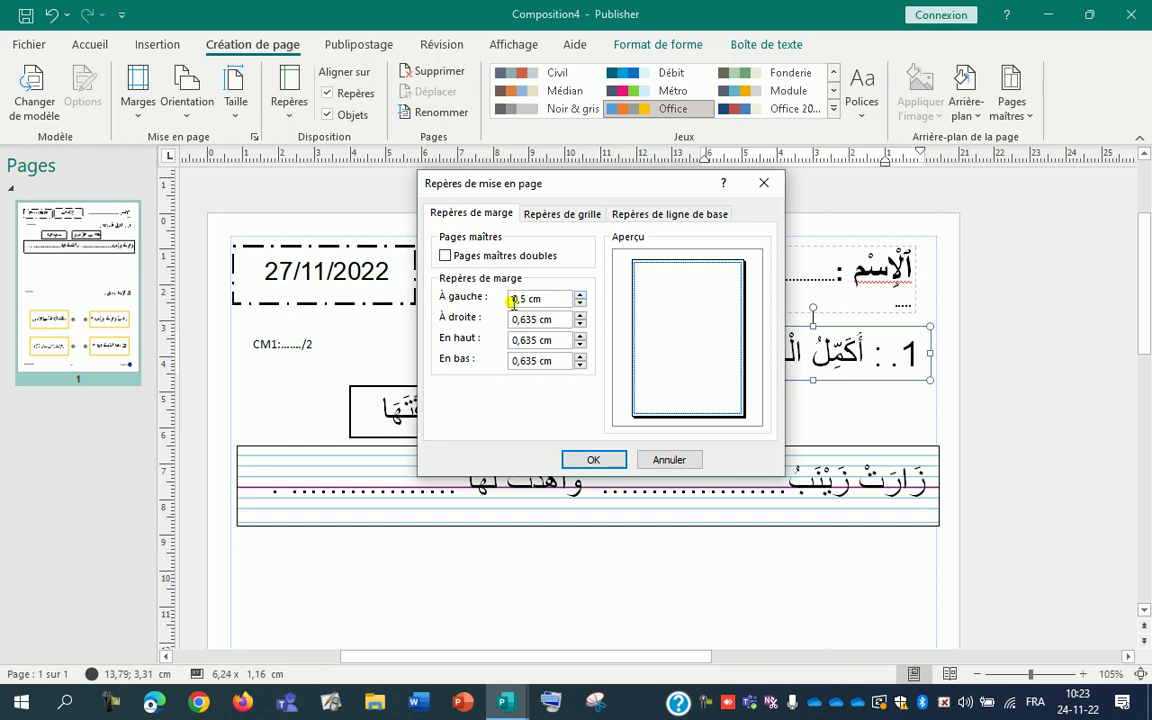
pyautogui.moveTo(531, 298); pyautogui.dragTo(493, 299)
pyautogui.press('Tab')
pyautogui.press('Tab')
pyautogui.press('Tab')
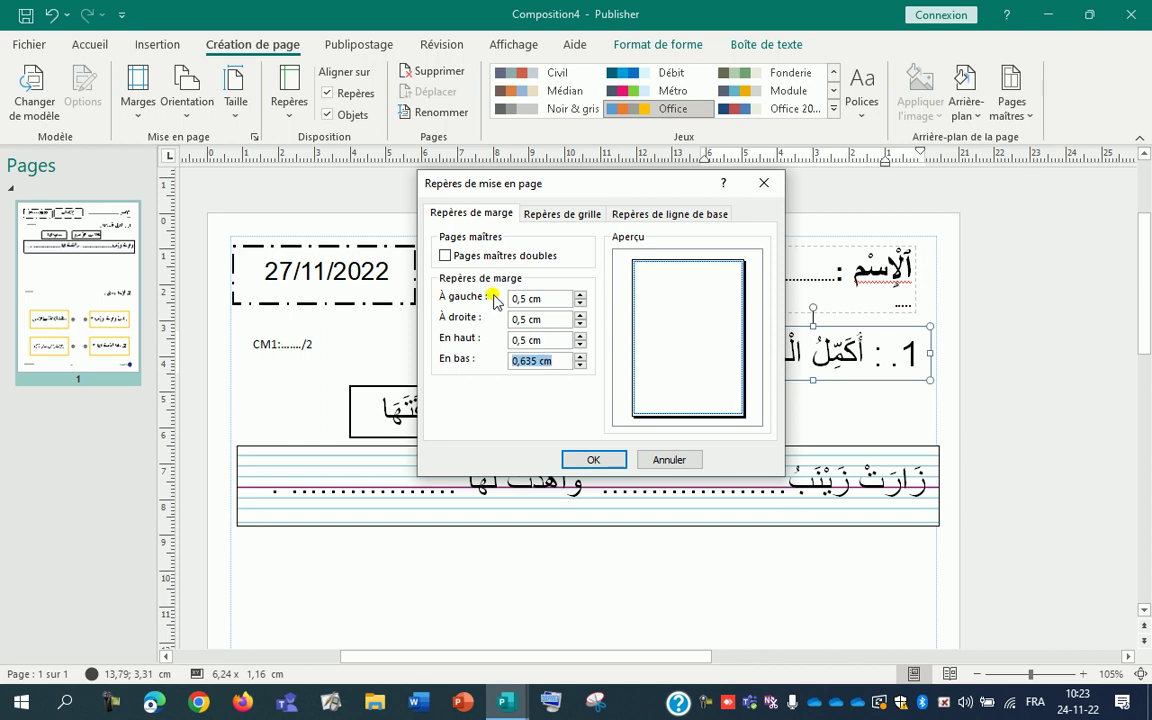
pyautogui.click(598, 458)
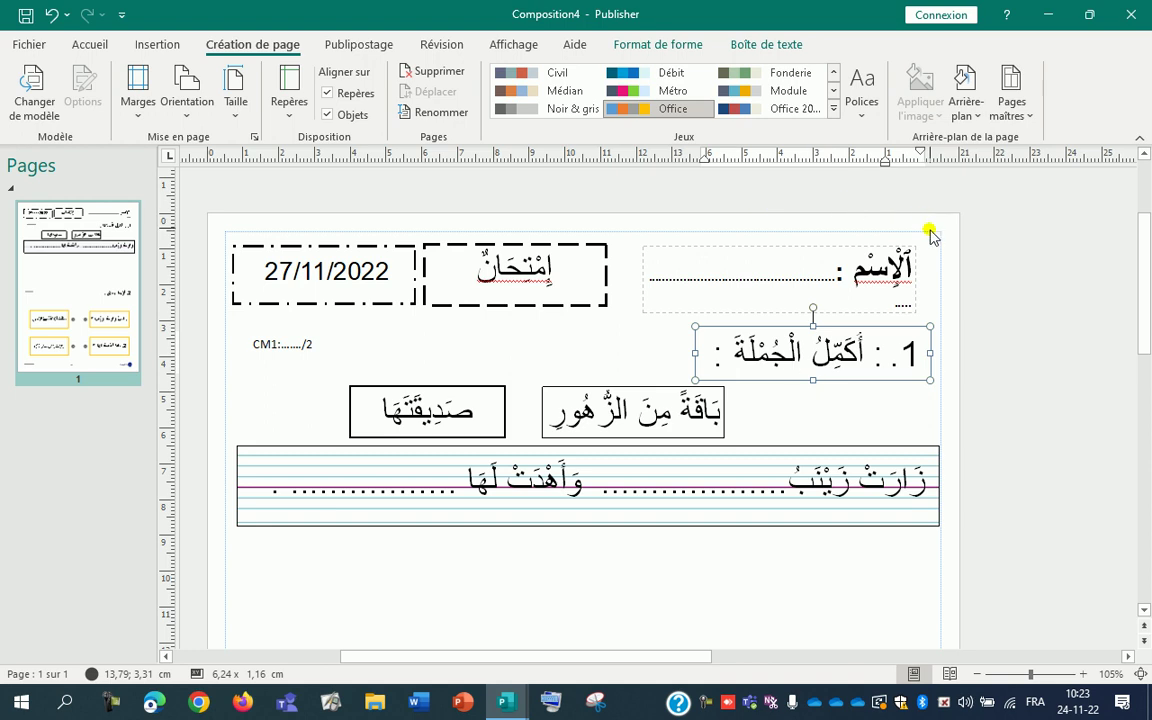
# - Move the whole of exercise 2, with its heading, score label, four answer boxes and linking circles, up just below the ruled writing line
pyautogui.scroll(-3, 954, 400)
pyautogui.scroll(-4, 926, 375)
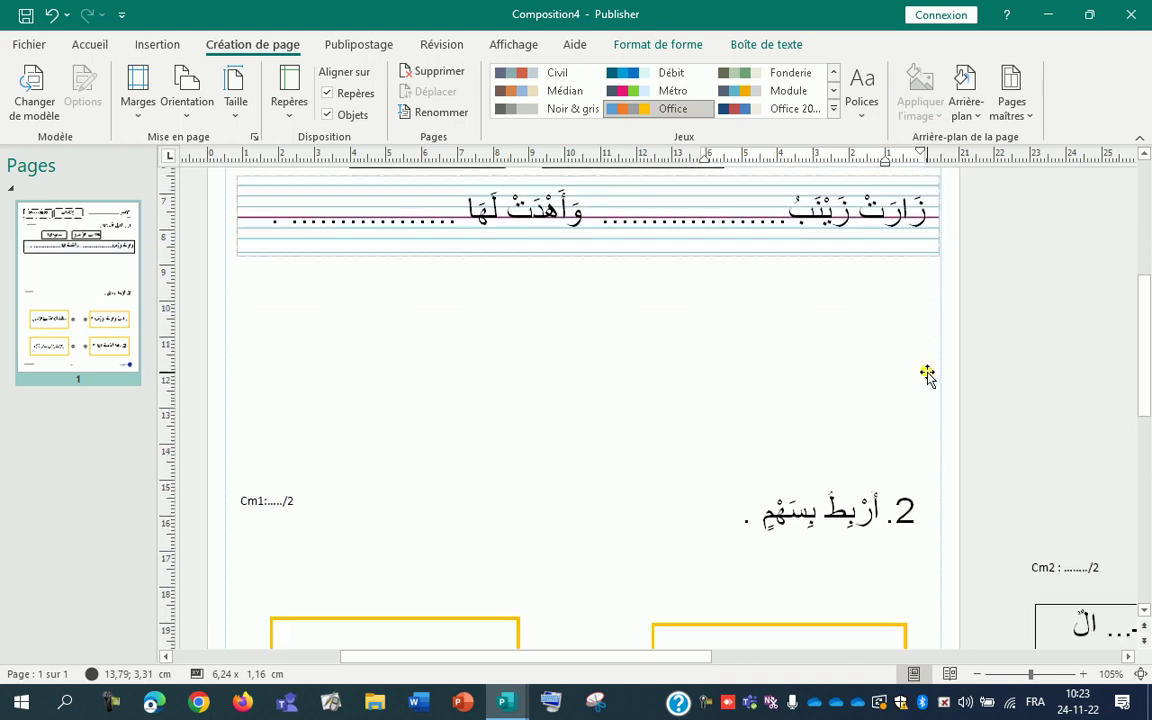
pyautogui.scroll(5, 926, 375)
pyautogui.scroll(4, 915, 330)
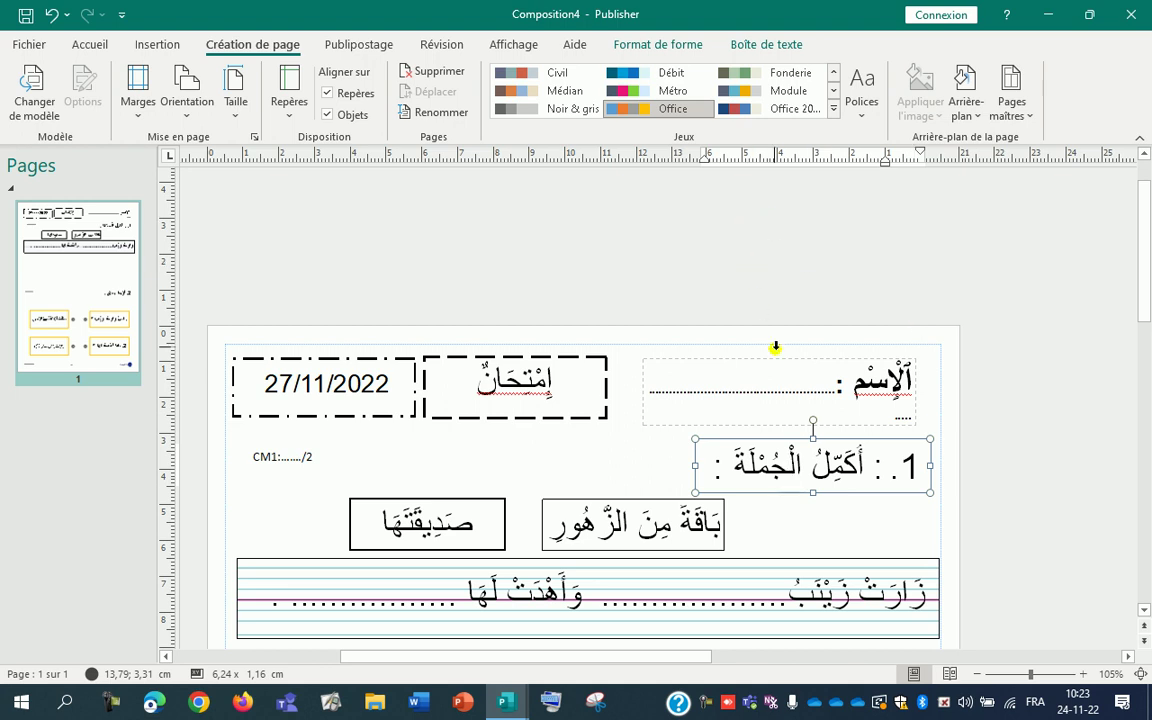
pyautogui.scroll(-10, 774, 437)
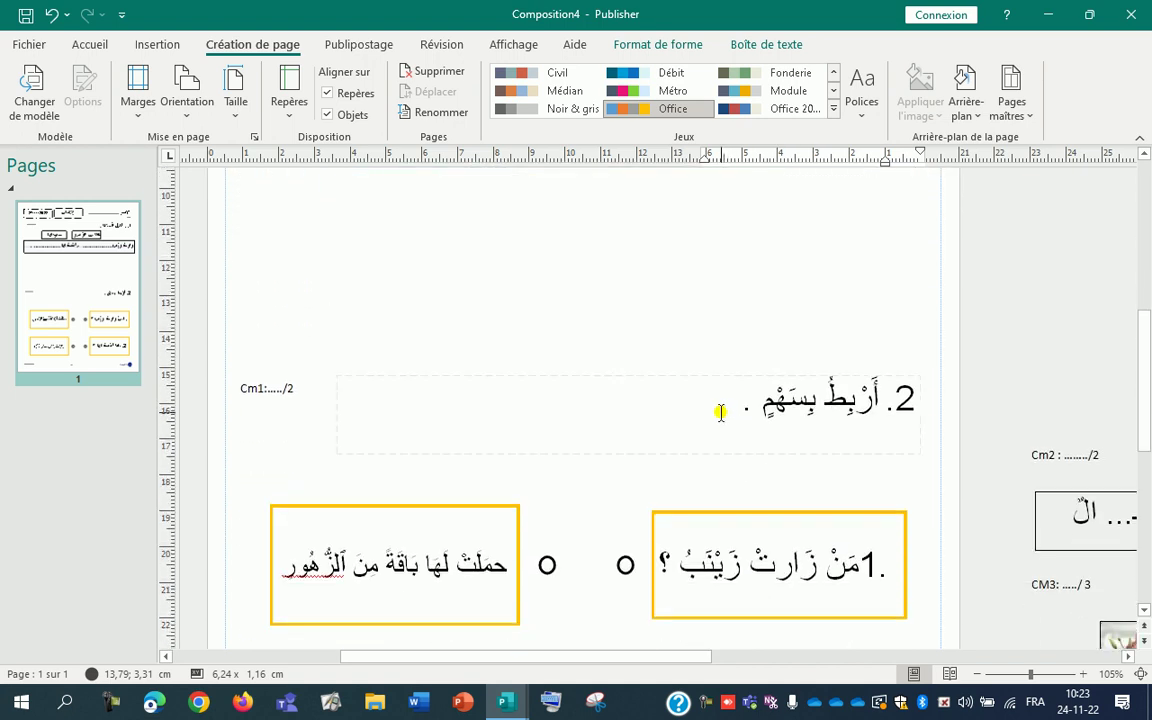
pyautogui.scroll(-1, 516, 596)
pyautogui.scroll(-1, 578, 503)
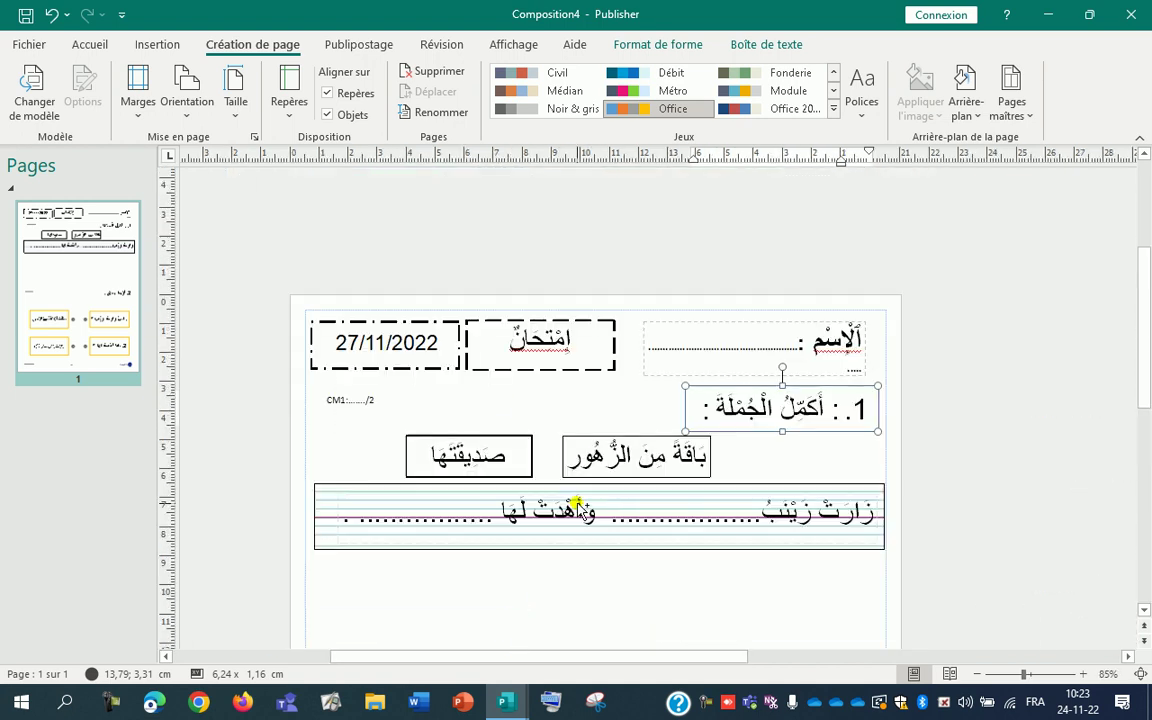
pyautogui.hotkey('ctrl', 'shift')
pyautogui.scroll(-2, 580, 509)
pyautogui.scroll(-3, 584, 509)
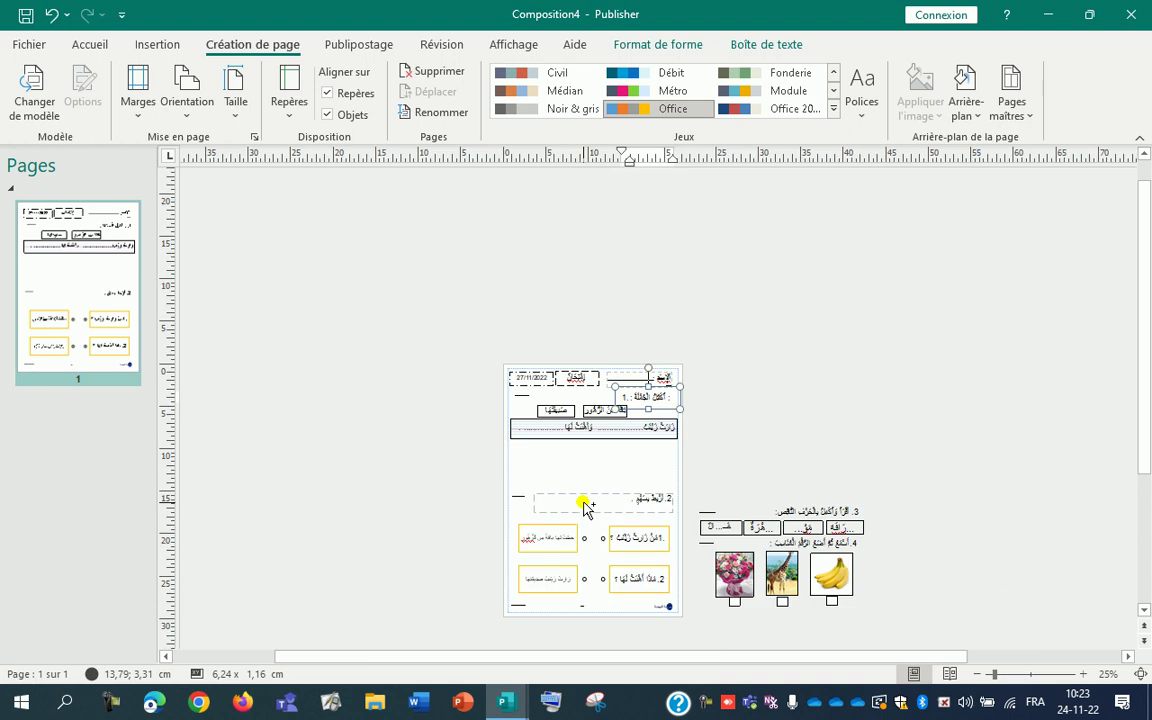
pyautogui.scroll(1, 586, 509)
pyautogui.scroll(-4, 586, 509)
pyautogui.moveTo(386, 317); pyautogui.dragTo(712, 535)
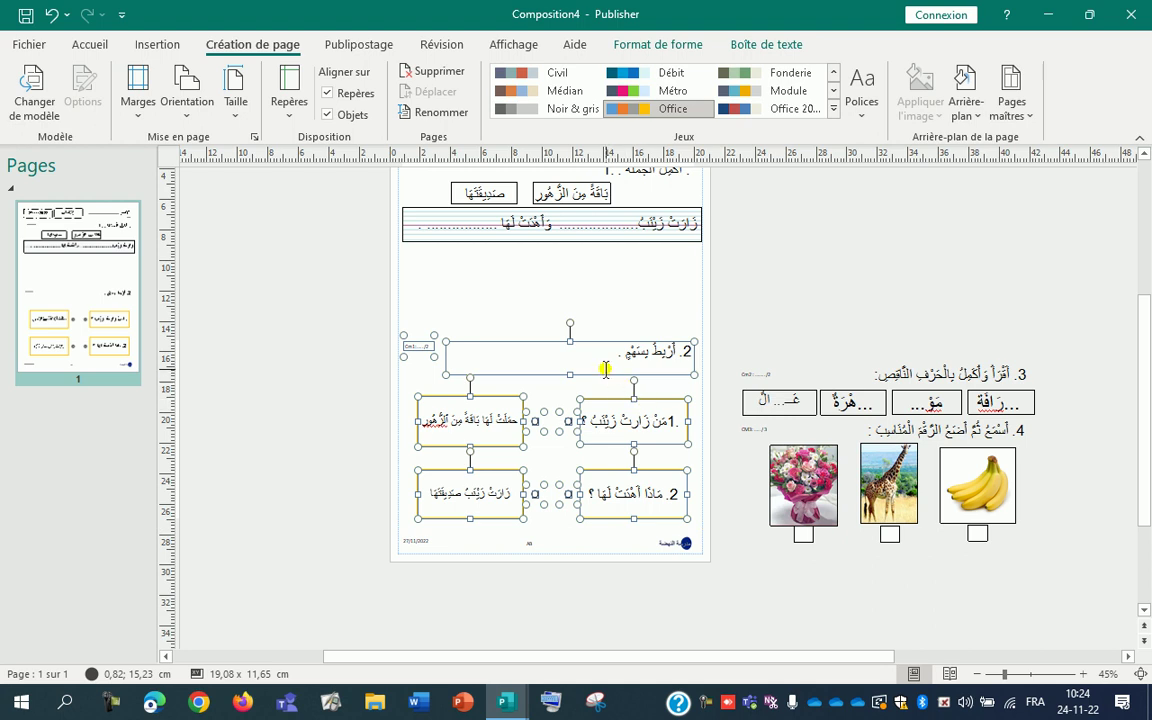
pyautogui.moveTo(606, 375); pyautogui.dragTo(593, 283)
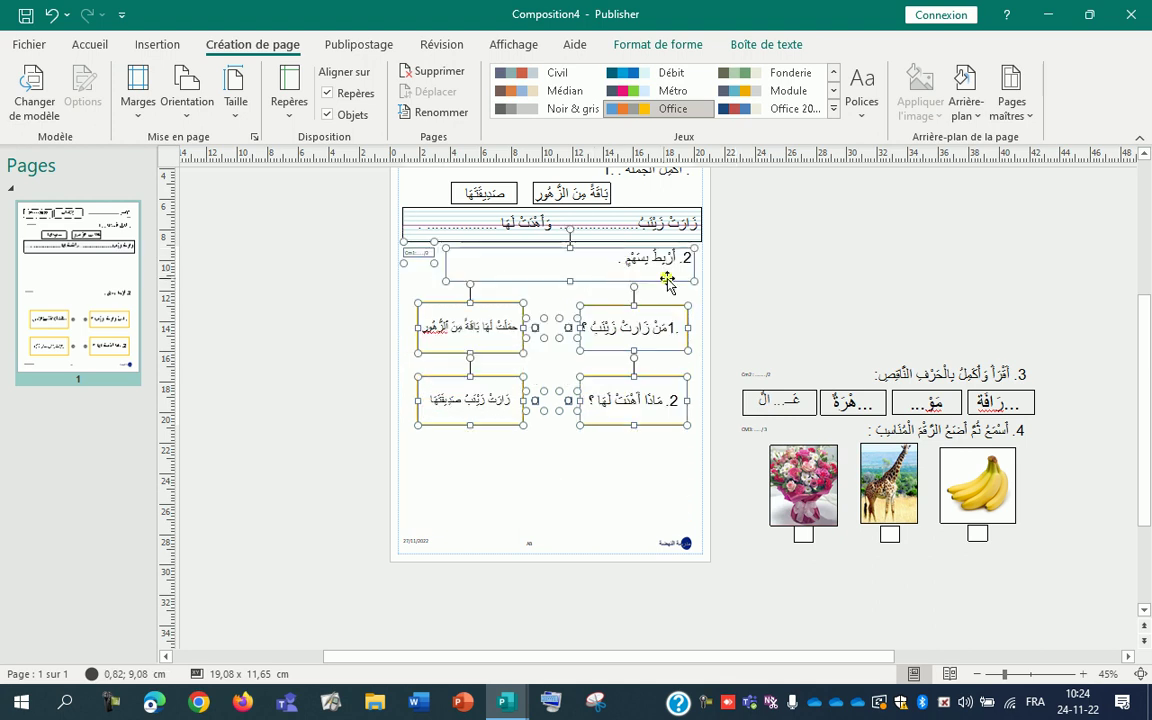
pyautogui.click(635, 285)
# - Reduce the height of the exercise 2 heading text box by raising its lower edge
pyautogui.keyDown('ctrl'); pyautogui.scroll(5, 651, 309); pyautogui.keyUp('ctrl')
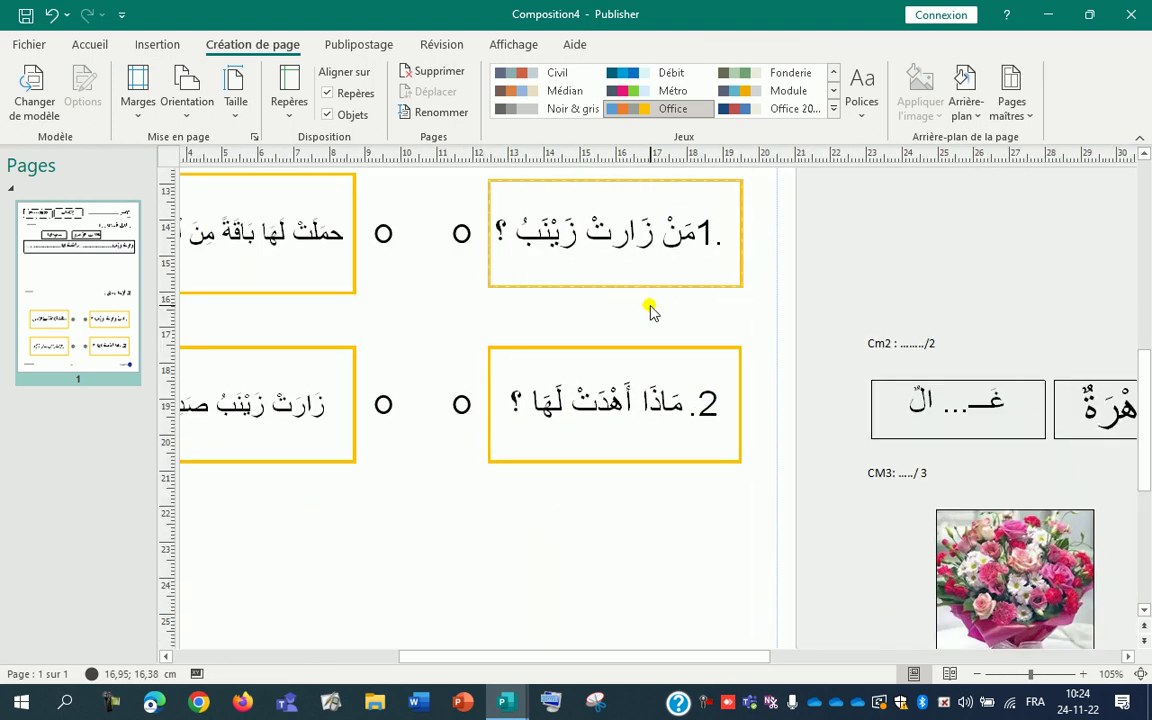
pyautogui.moveTo(722, 653); pyautogui.dragTo(653, 645)
pyautogui.scroll(3, 684, 499)
pyautogui.click(678, 349)
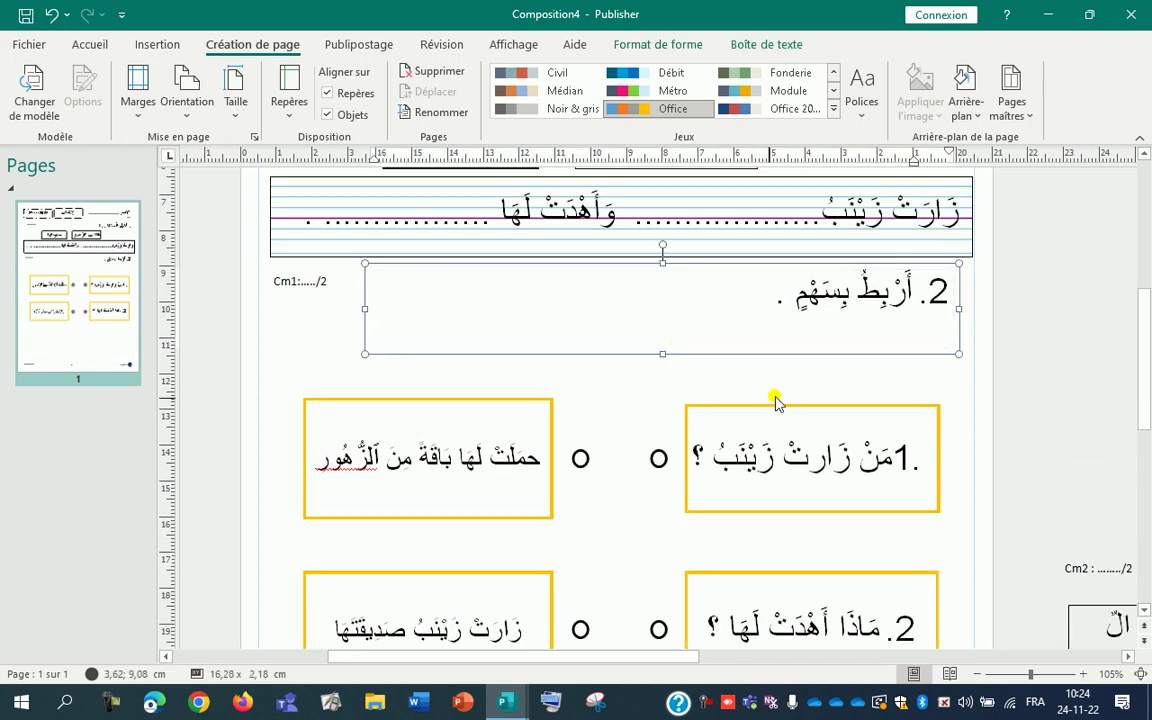
pyautogui.moveTo(660, 353); pyautogui.dragTo(660, 325)
pyautogui.click(712, 390)
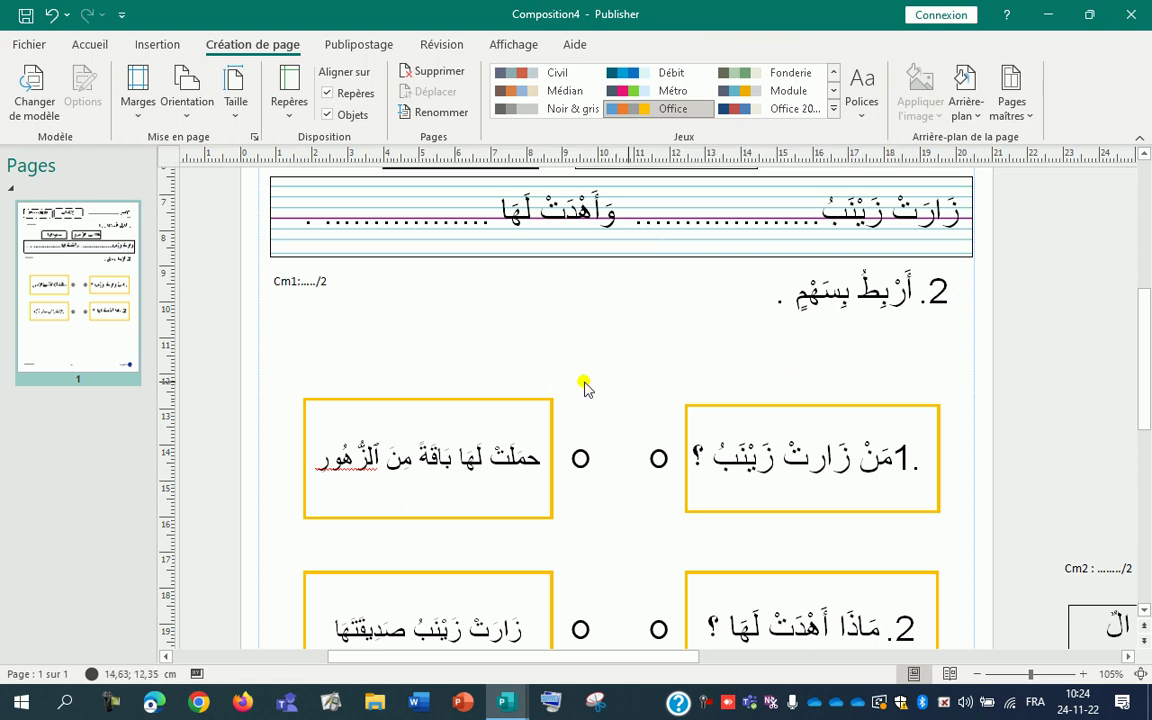
# - Move the four answer boxes and linking circles of exercise 2 up just below the exercise heading
pyautogui.moveTo(276, 370); pyautogui.dragTo(920, 500)
pyautogui.scroll(3, 880, 497)
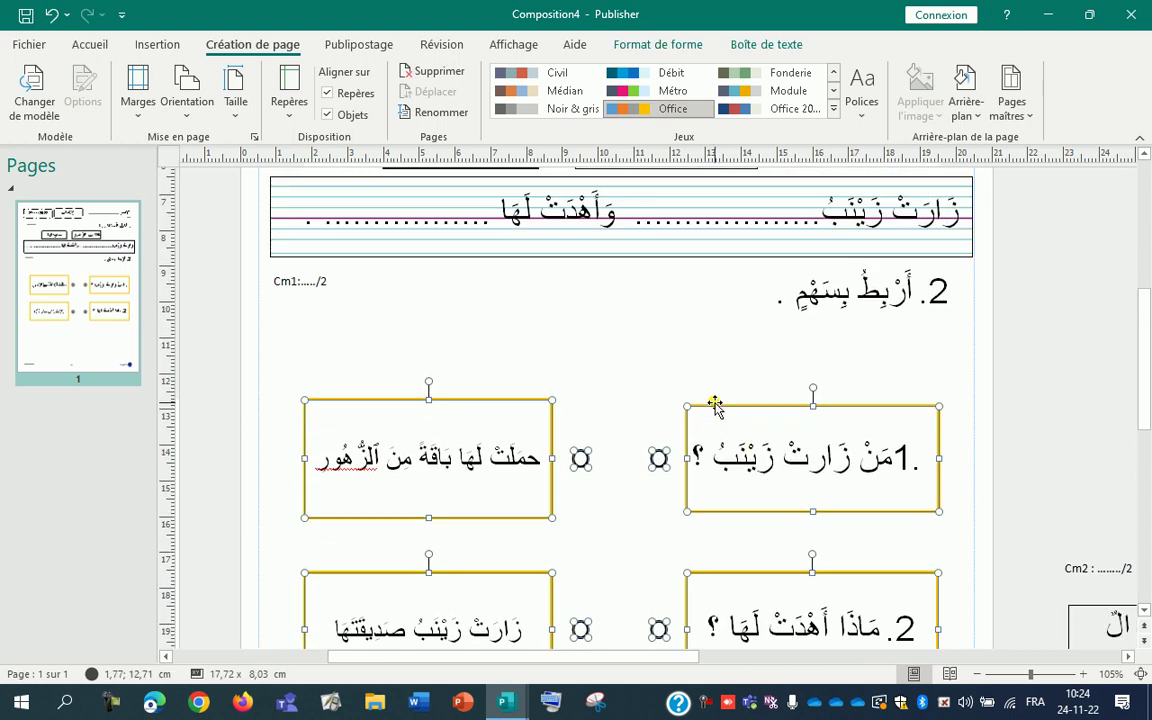
pyautogui.moveTo(714, 404); pyautogui.dragTo(718, 328)
# - Reduce the height of both first-row answer boxes in exercise 2 to about 1.6 cm by raising their lower edges
pyautogui.click(651, 437)
pyautogui.click(517, 437)
pyautogui.click(779, 432)
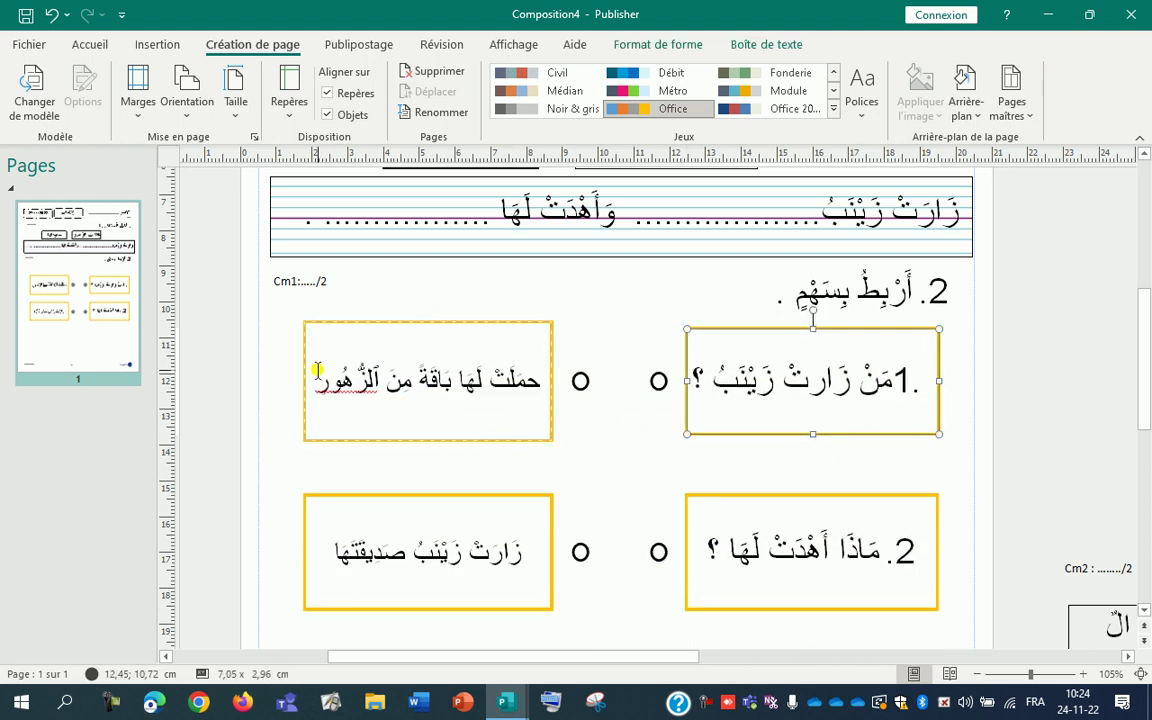
pyautogui.click(440, 444)
pyautogui.moveTo(281, 309); pyautogui.dragTo(970, 470)
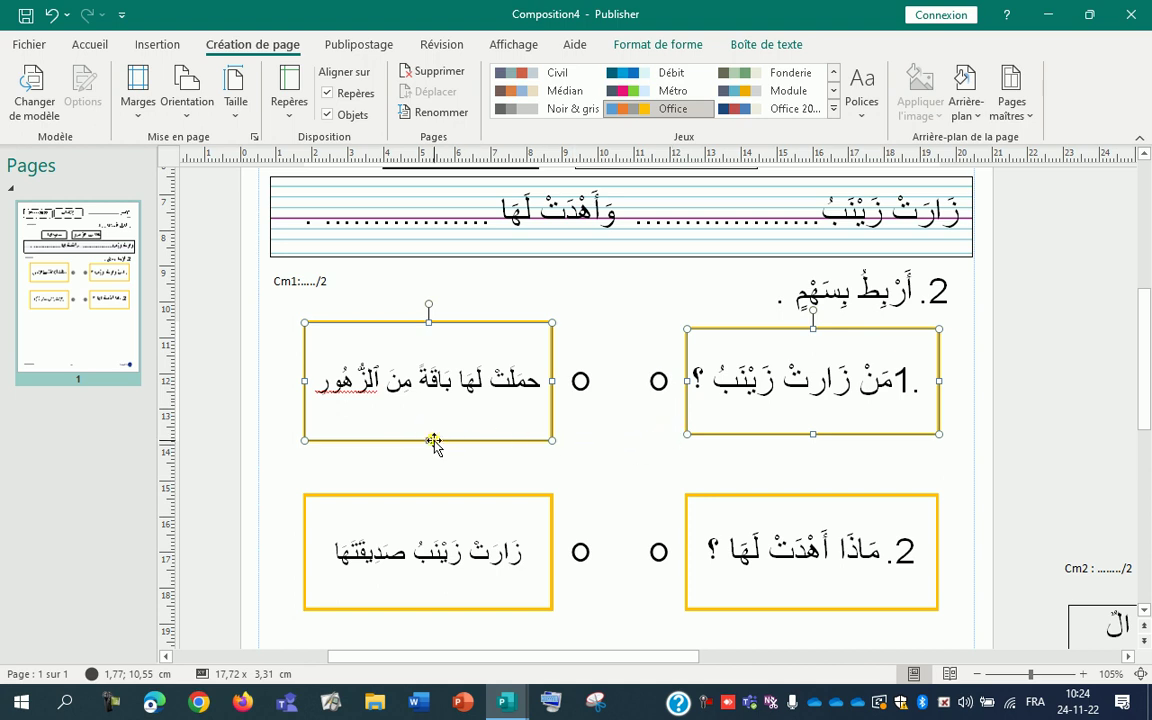
pyautogui.moveTo(429, 440); pyautogui.dragTo(440, 402)
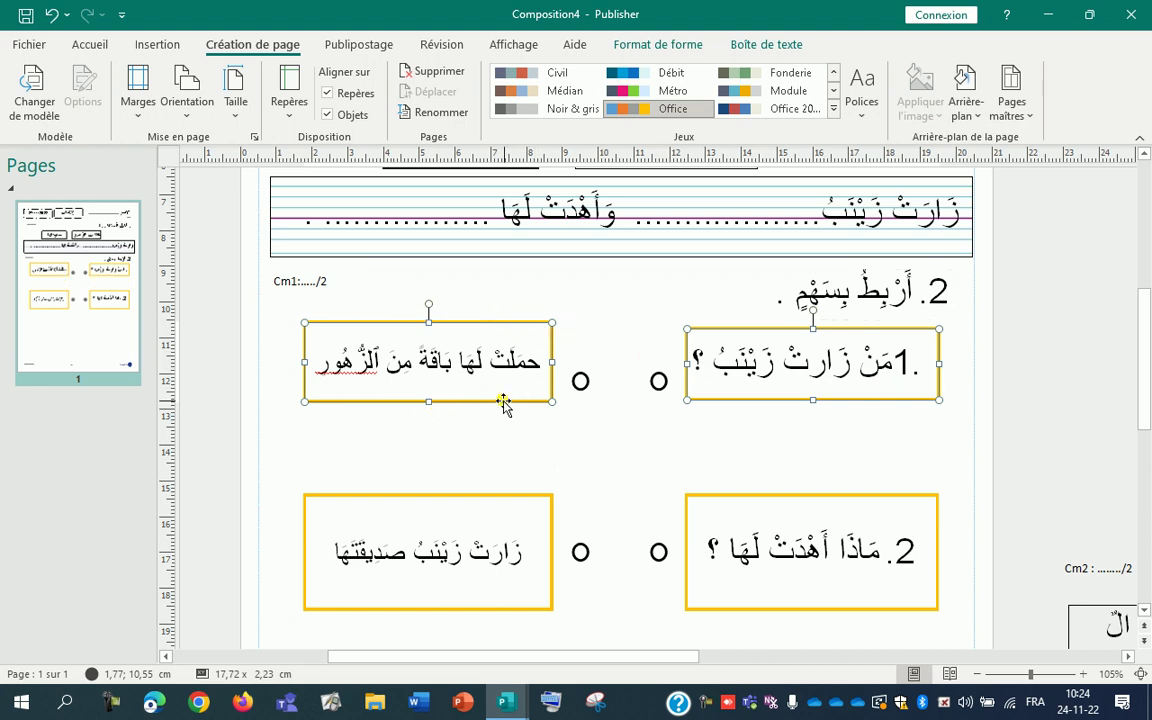
pyautogui.moveTo(429, 401); pyautogui.dragTo(437, 386)
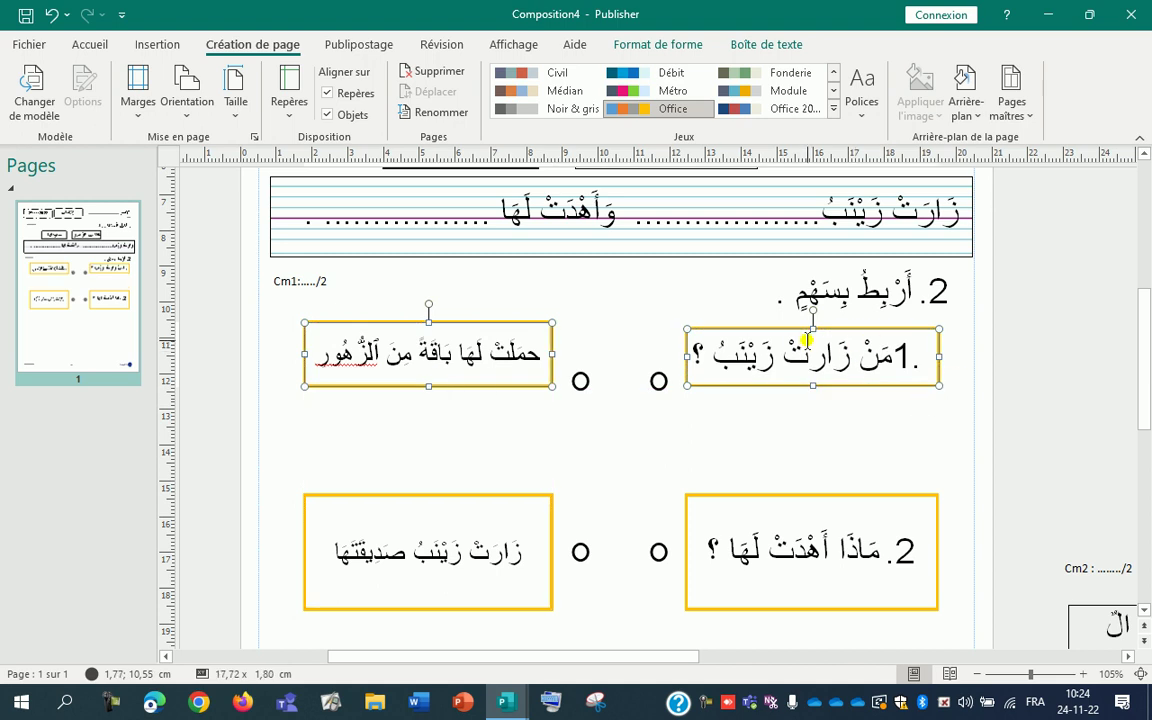
pyautogui.moveTo(425, 384); pyautogui.dragTo(427, 378)
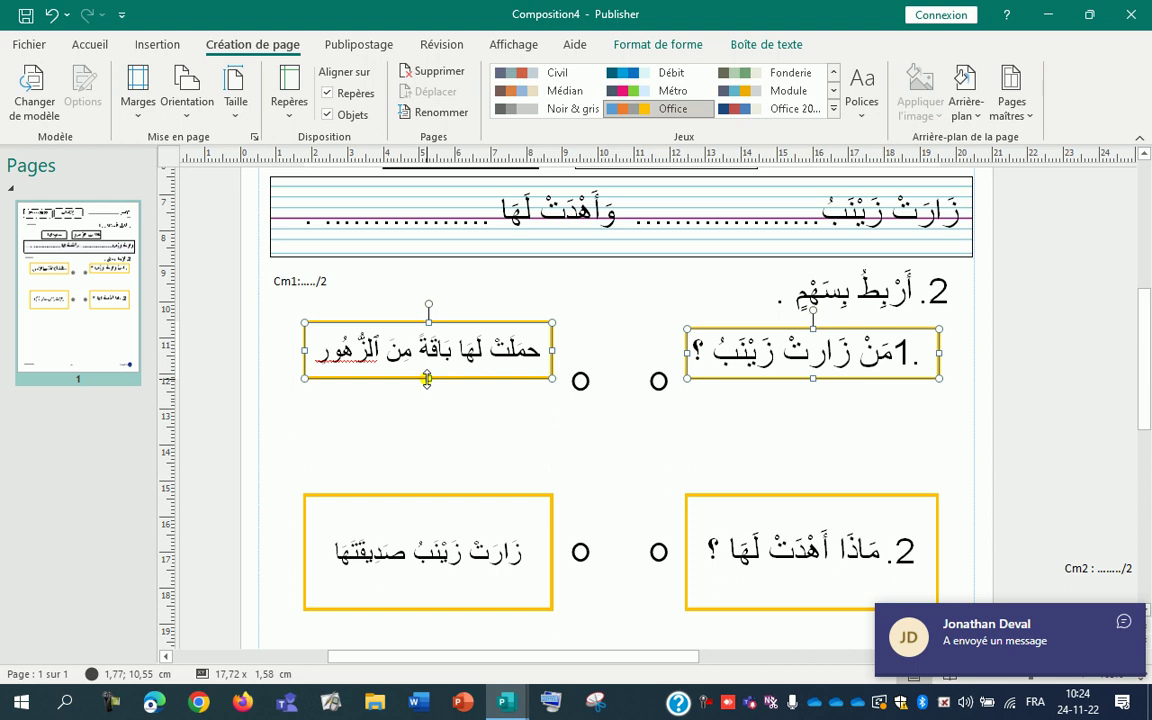
pyautogui.click(1127, 623)
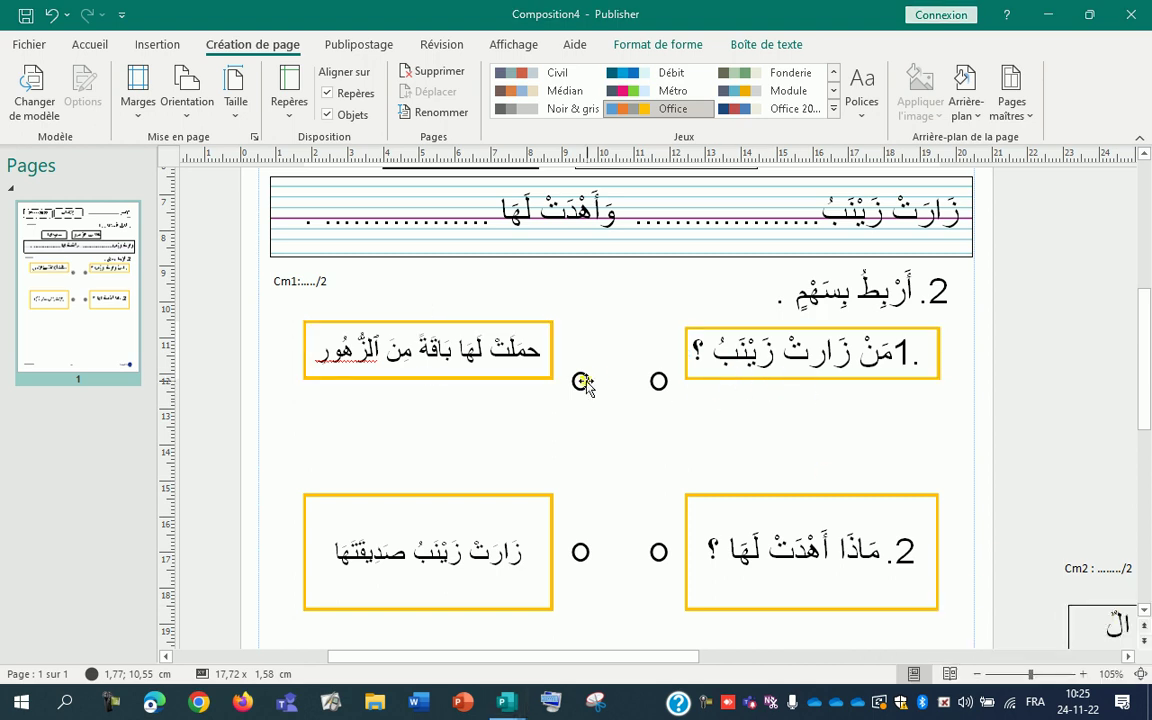
# - Trim the first-row answer box about the flowers to a height of about 1.4 cm by lowering its upper edge
pyautogui.click(516, 394)
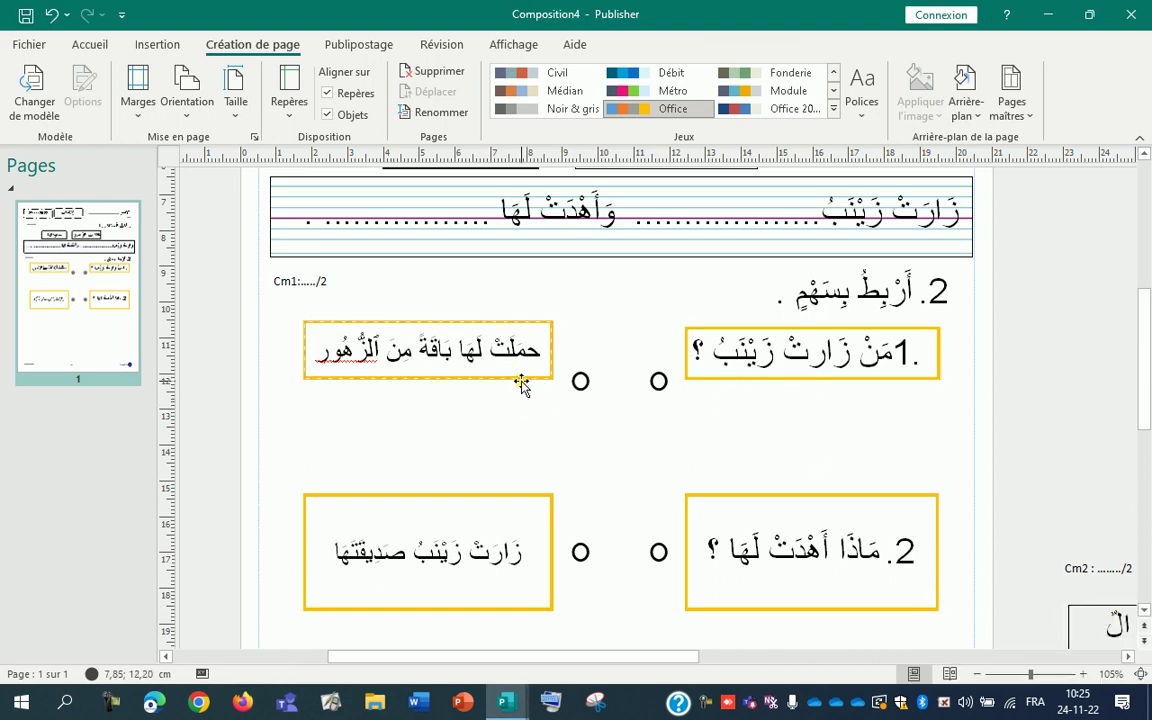
pyautogui.click(491, 377)
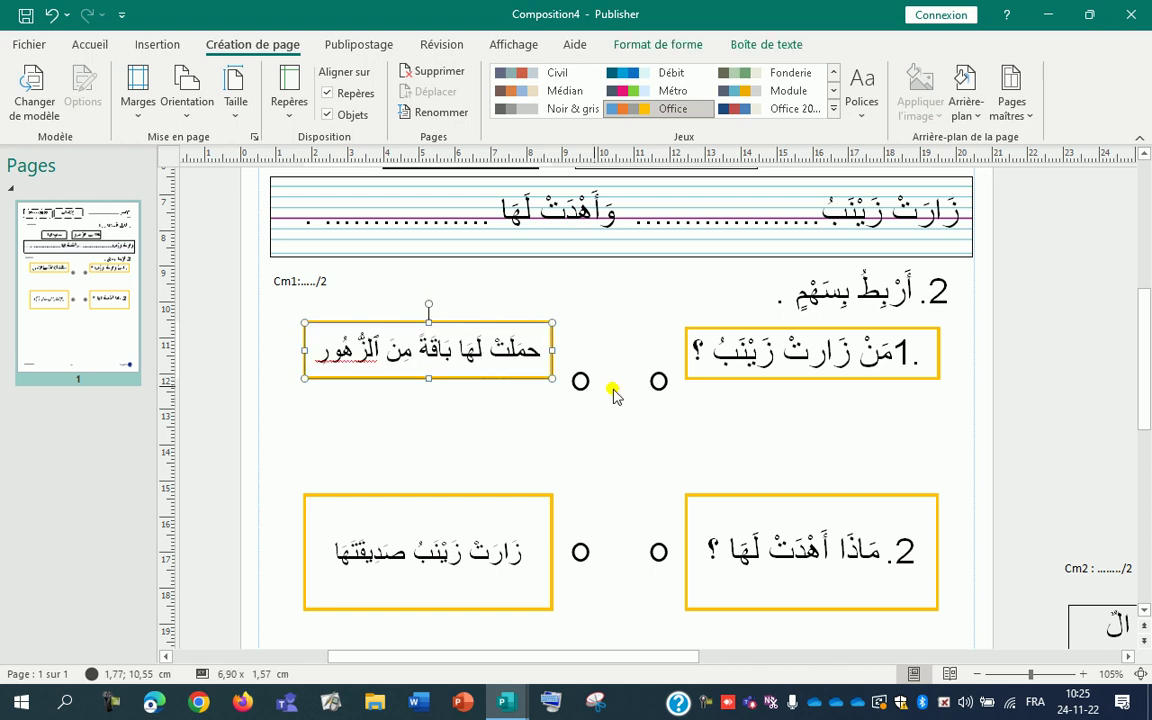
pyautogui.moveTo(428, 378); pyautogui.dragTo(429, 379)
pyautogui.moveTo(428, 324); pyautogui.dragTo(428, 331)
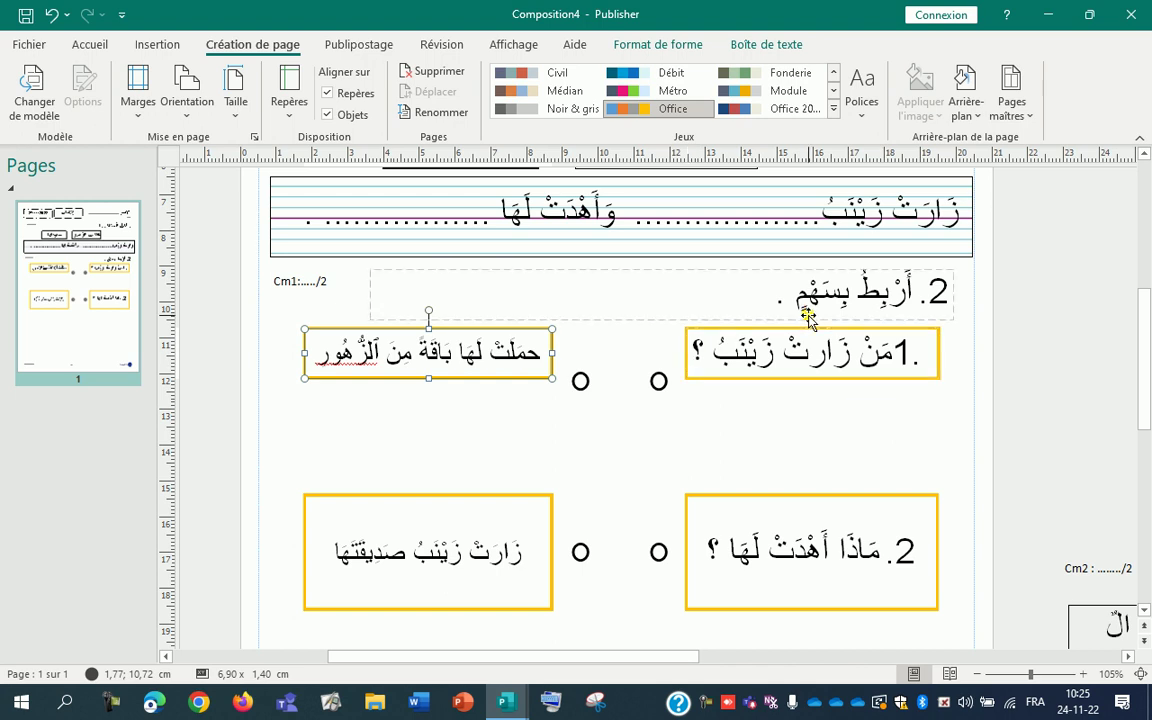
# - Align the first-row boxes and their two linking circles on a common horizontal midline (Aligner au milieu)
pyautogui.click(566, 424)
pyautogui.click(584, 385)
pyautogui.click(660, 386)
pyautogui.click(644, 430)
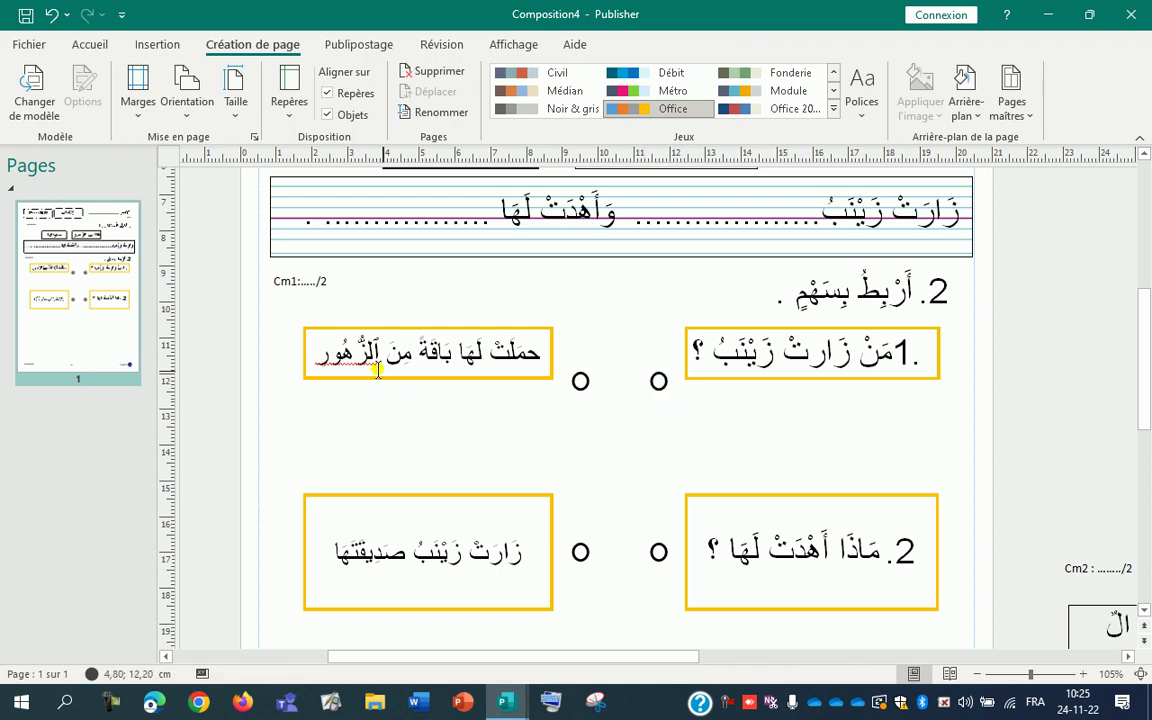
pyautogui.moveTo(258, 310); pyautogui.dragTo(987, 429)
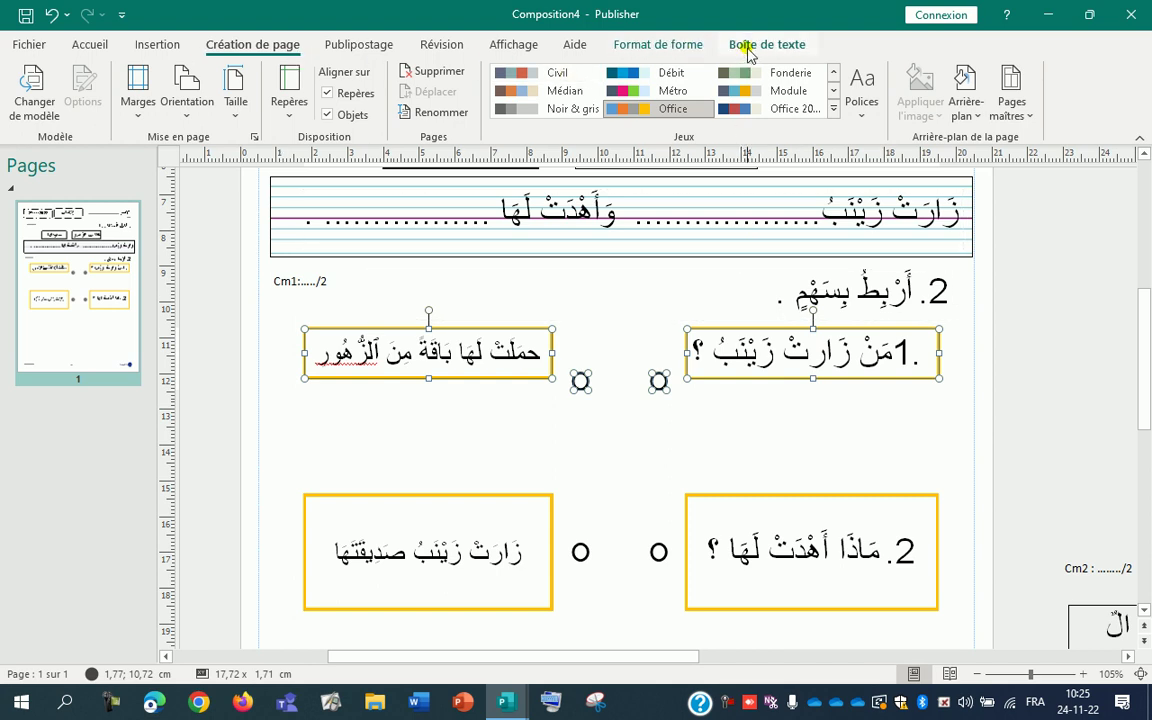
pyautogui.click(748, 50)
pyautogui.click(660, 44)
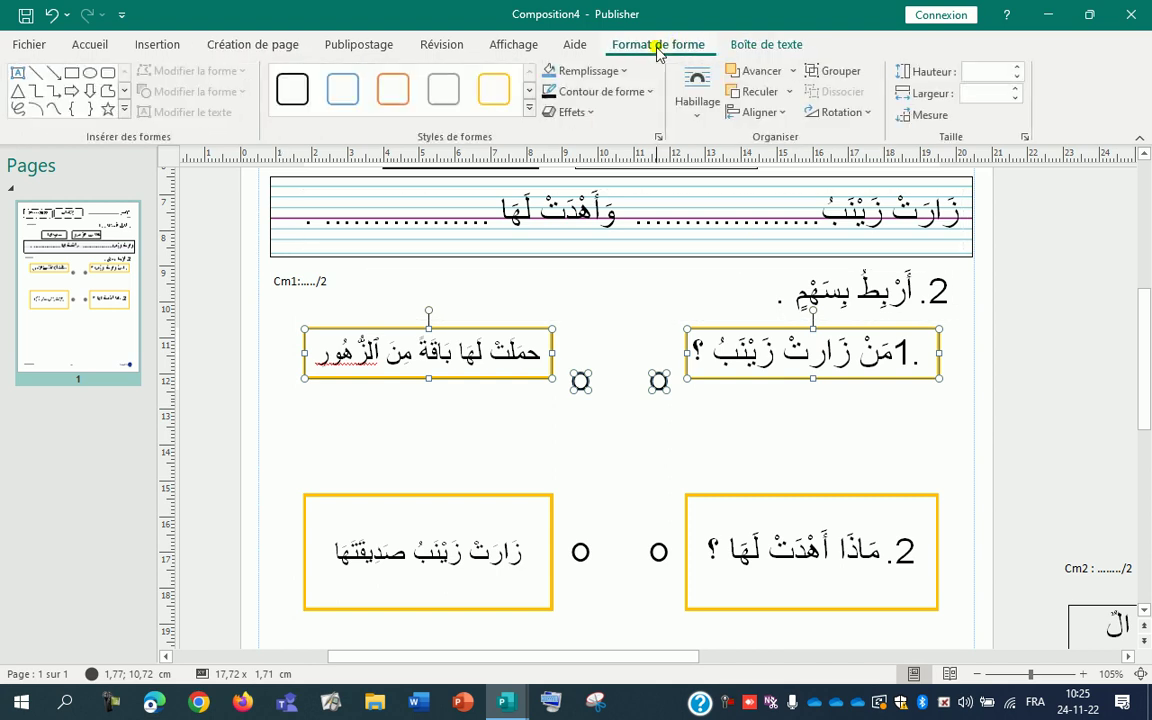
pyautogui.click(760, 112)
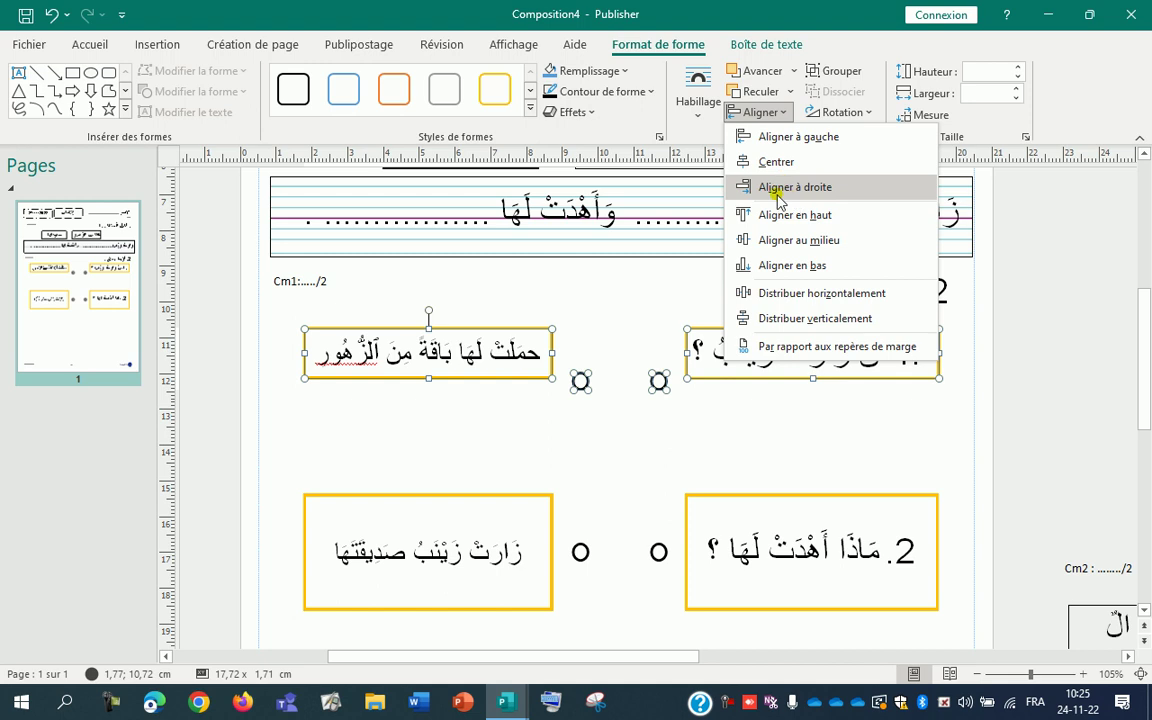
pyautogui.click(781, 245)
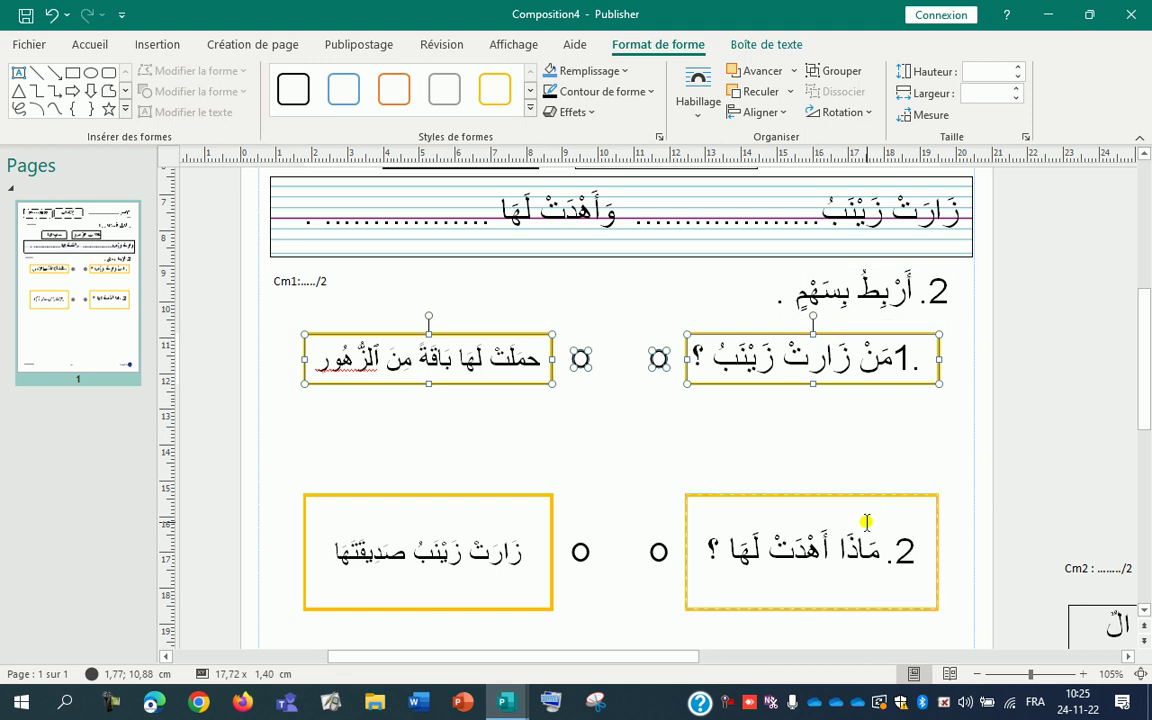
# - Nudge the aligned first row of boxes and circles slightly up towards the exercise 2 heading
pyautogui.press('Up')
pyautogui.press('Up')
pyautogui.press('Up')
pyautogui.press('Up')
pyautogui.press('Up')
pyautogui.press('Up')
pyautogui.press('Up')
pyautogui.press('Up')
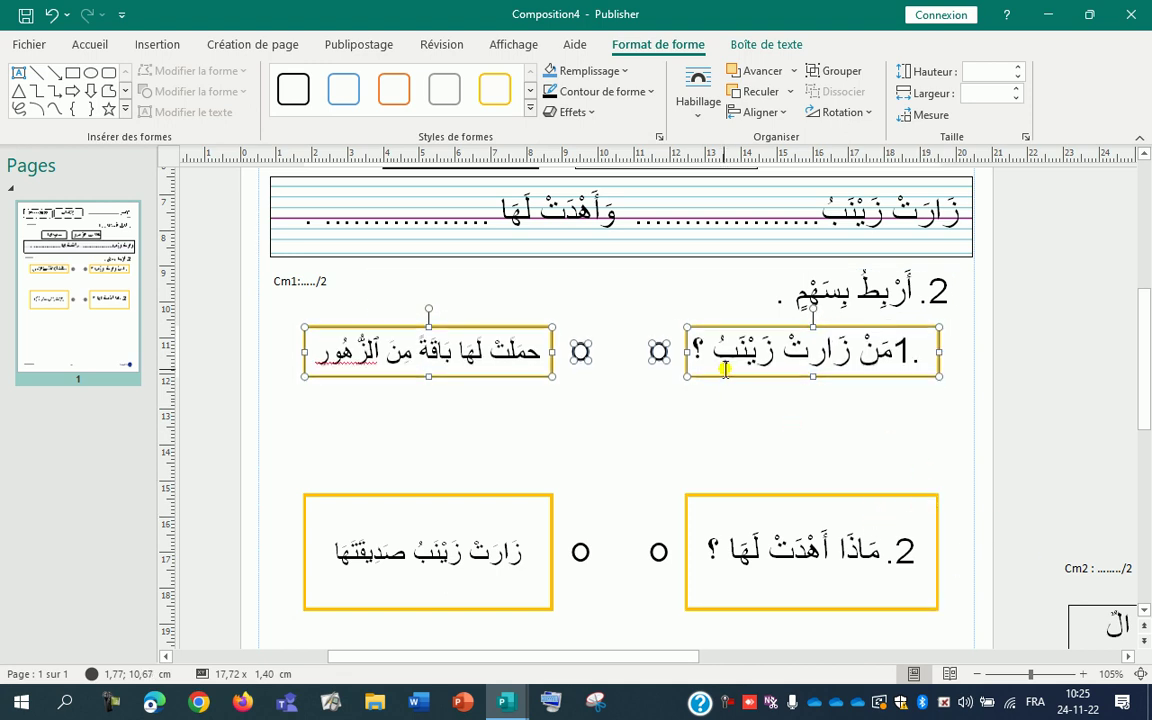
pyautogui.moveTo(729, 376); pyautogui.dragTo(733, 373)
pyautogui.click(728, 450)
# - Reduce the height of the two second-row answer boxes to about 1.4 cm, leaving their linking circles out of the resize
pyautogui.scroll(-1, 278, 485)
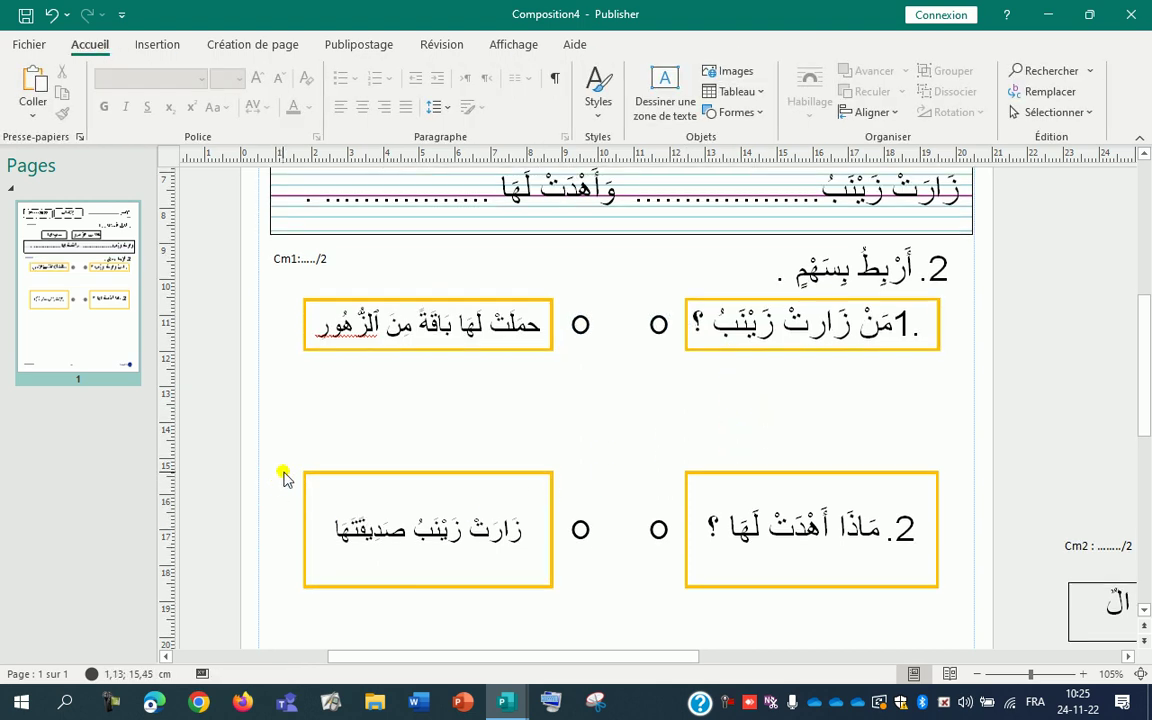
pyautogui.moveTo(271, 431); pyautogui.dragTo(957, 617)
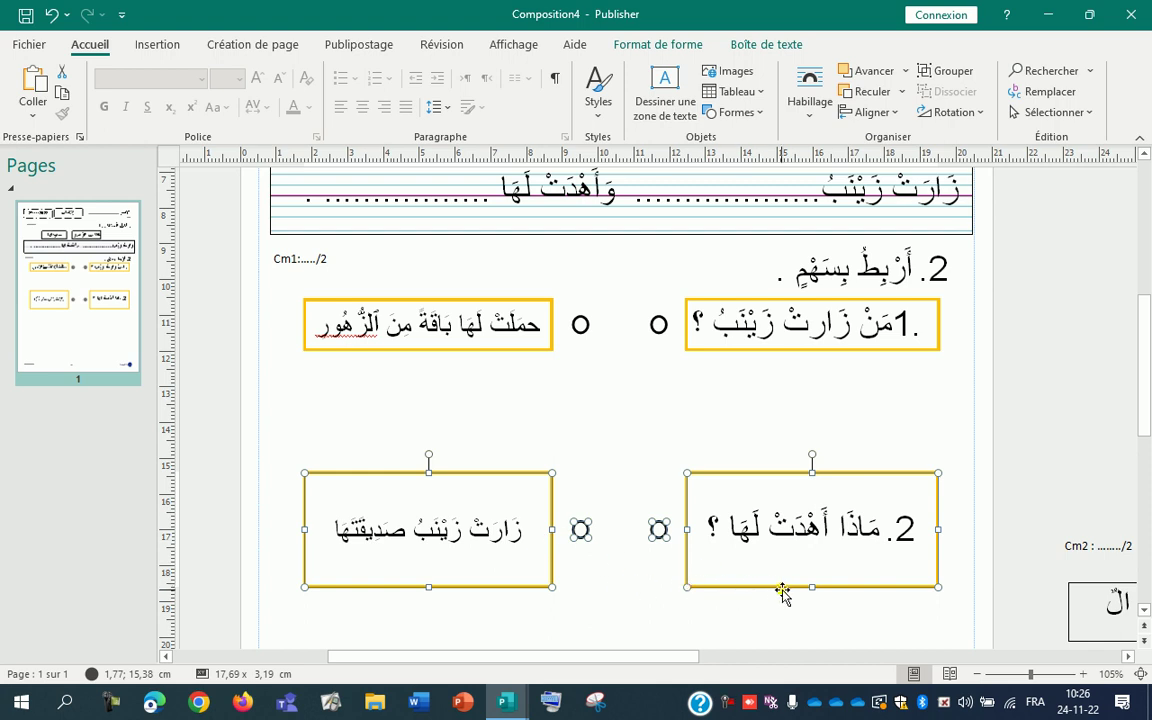
pyautogui.moveTo(812, 584); pyautogui.dragTo(810, 550)
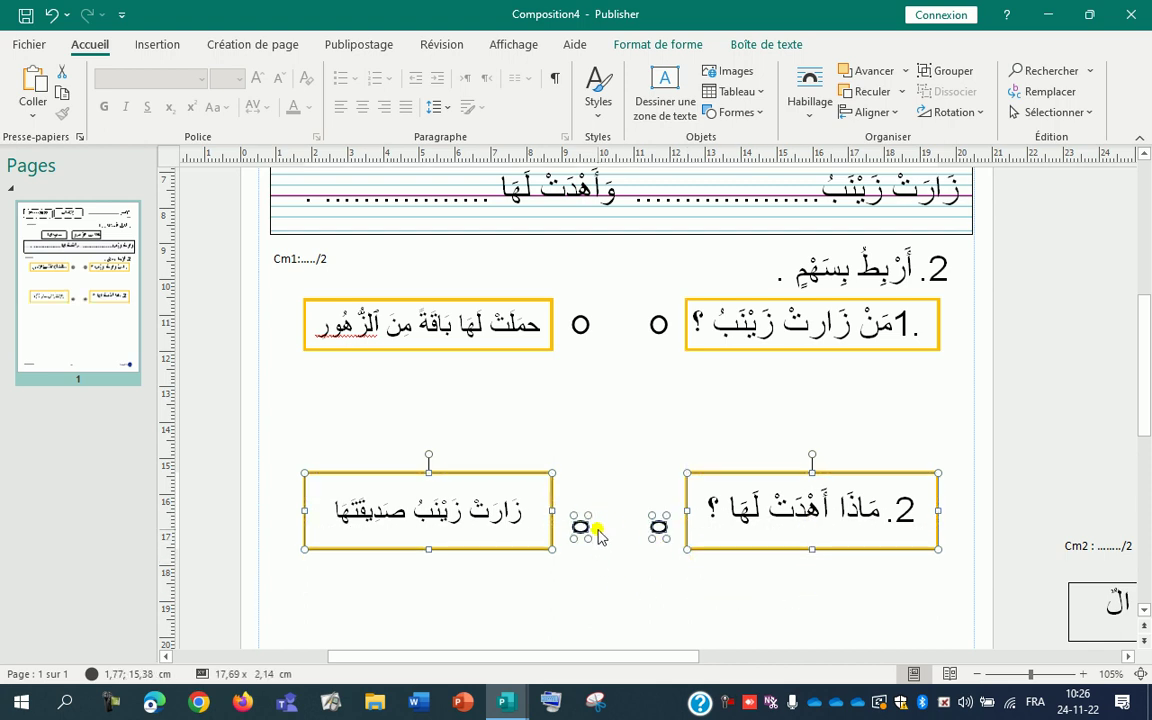
pyautogui.hotkey('ctrl', 'z')
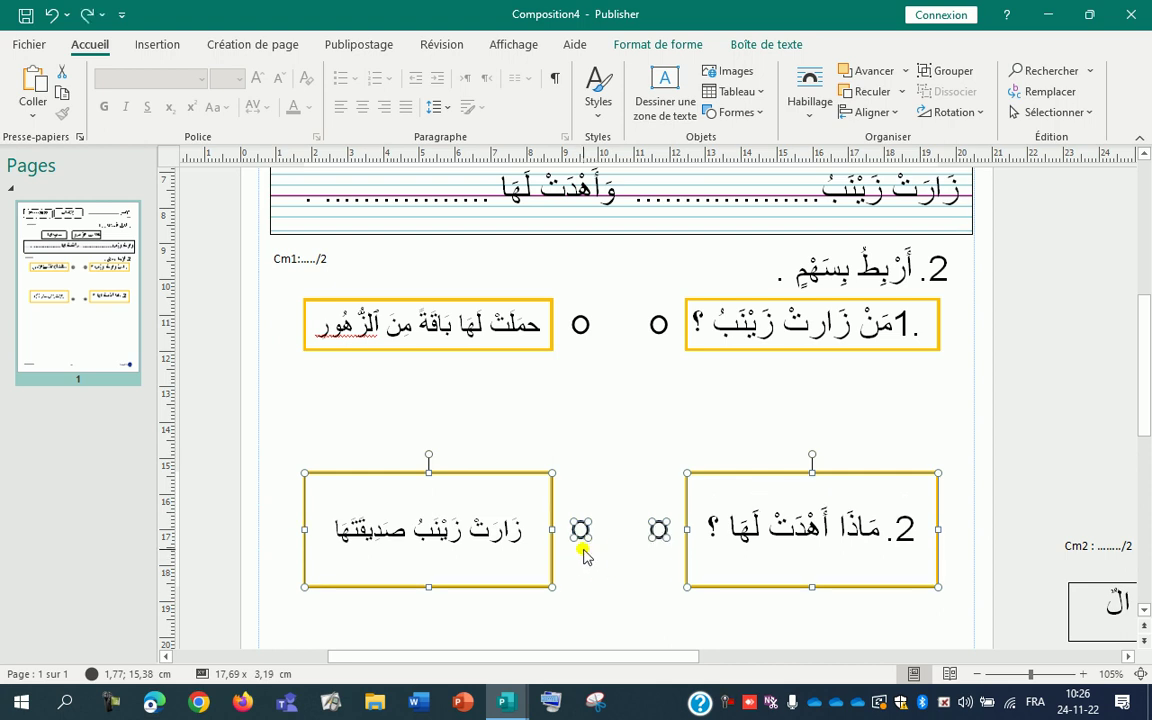
pyautogui.keyDown('shift'); pyautogui.click(581, 531); pyautogui.keyUp('shift')
pyautogui.keyDown('shift'); pyautogui.click(659, 531); pyautogui.keyUp('shift')
pyautogui.moveTo(426, 584); pyautogui.dragTo(426, 520)
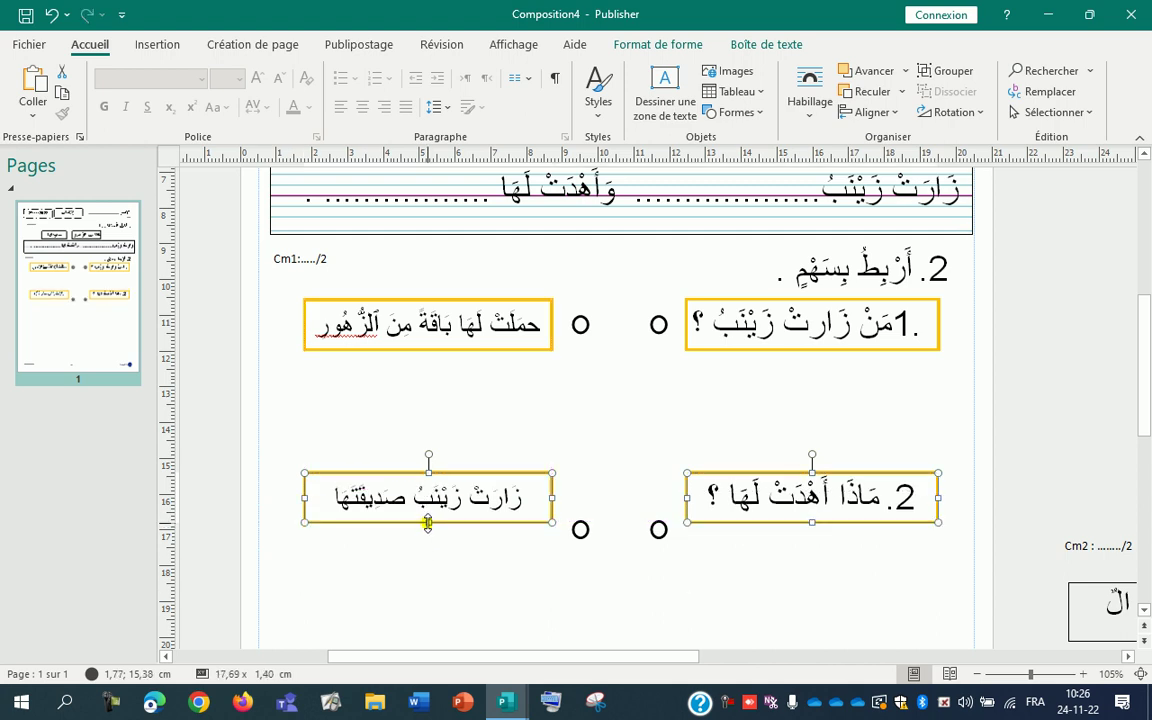
# - Align the second-row boxes and circles on a common midline (Aligner au milieu) and move the row up just below the first
pyautogui.moveTo(273, 451); pyautogui.dragTo(955, 532)
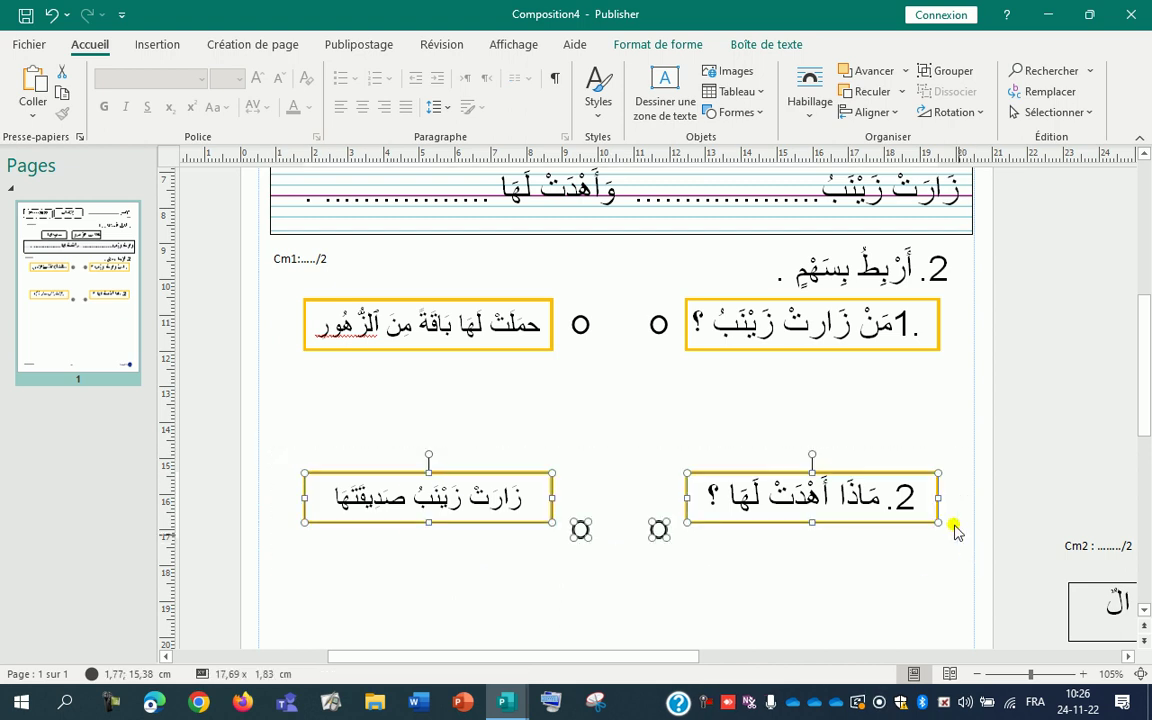
pyautogui.click(668, 50)
pyautogui.click(786, 114)
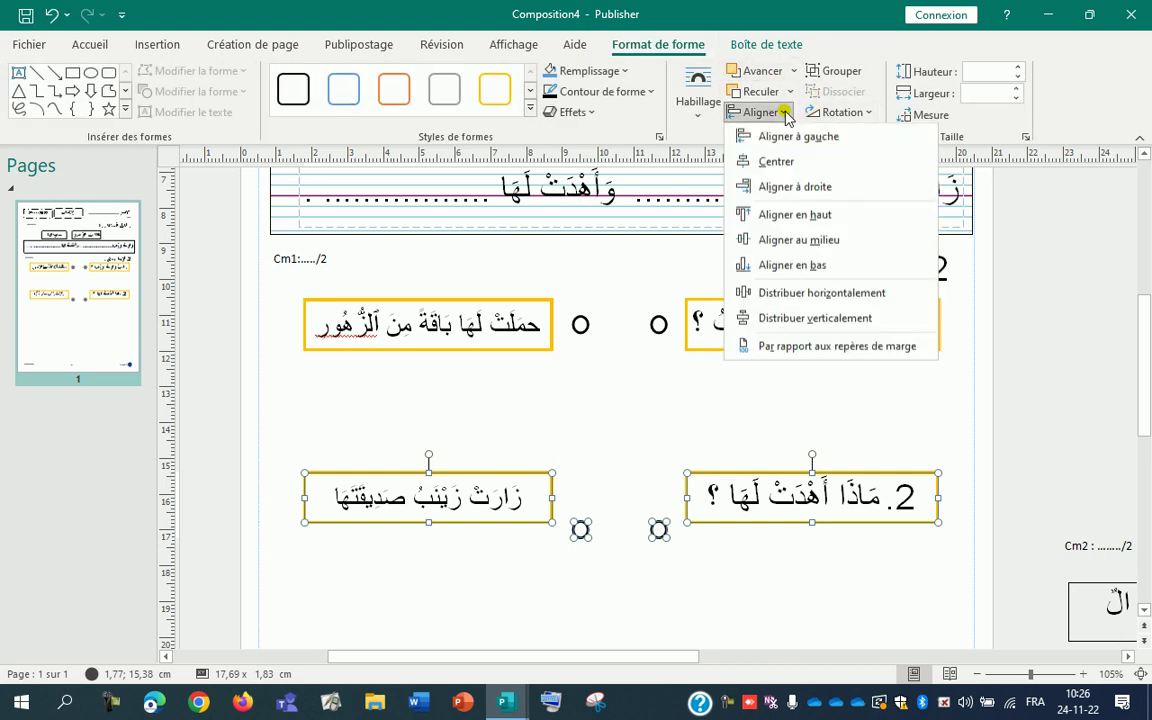
pyautogui.click(822, 242)
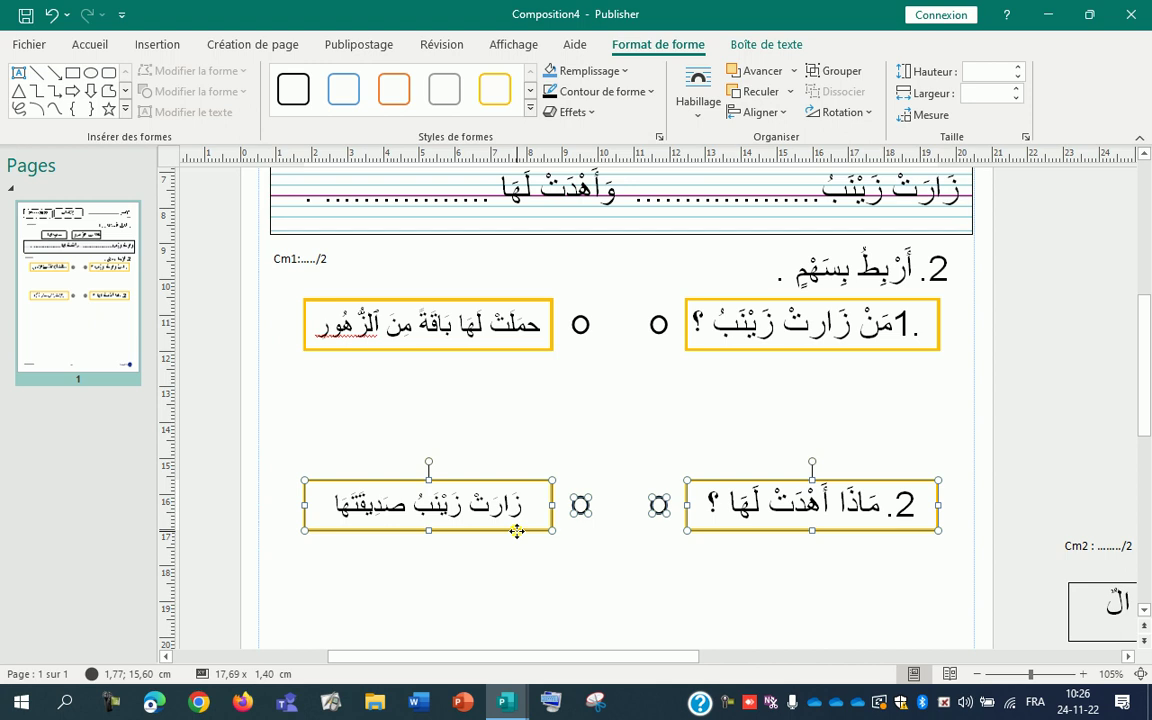
pyautogui.moveTo(516, 531); pyautogui.dragTo(532, 437)
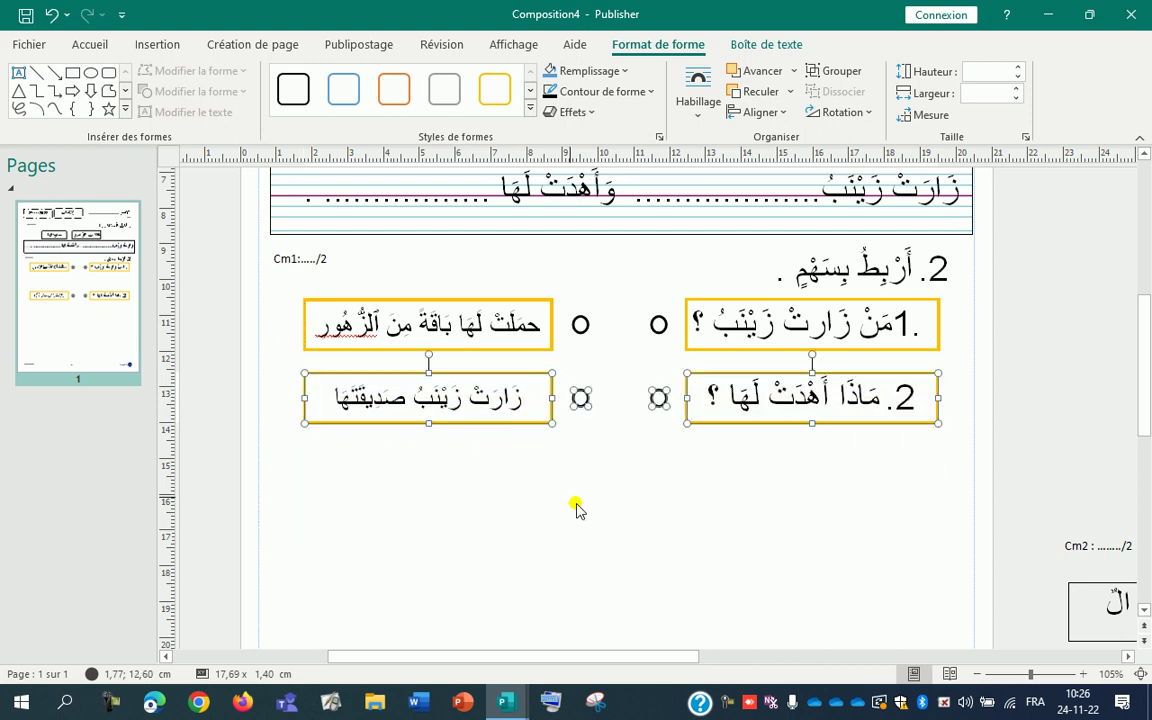
pyautogui.click(634, 558)
# - Move exercises 3 and 4, with their headings, score labels, word boxes and pictures, from beside the page into the space below exercise 2
pyautogui.keyDown('ctrl'); pyautogui.scroll(-6, 634, 556); pyautogui.keyUp('ctrl')
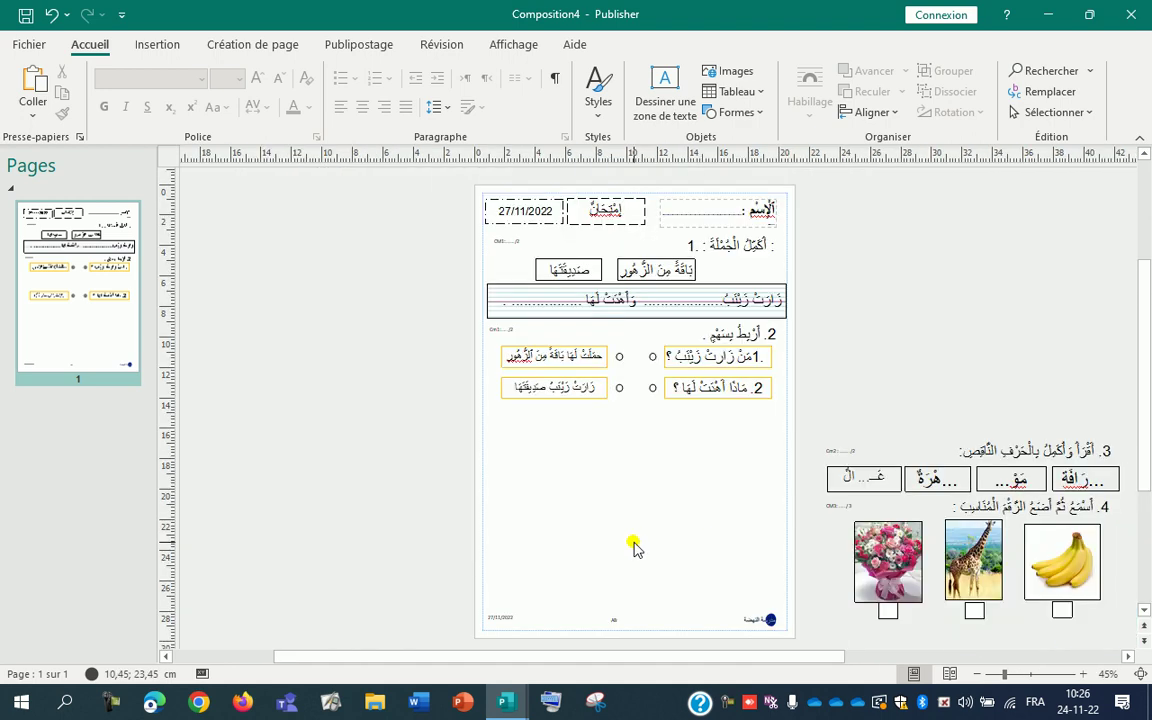
pyautogui.moveTo(815, 657); pyautogui.dragTo(908, 645)
pyautogui.moveTo(997, 393); pyautogui.dragTo(977, 411)
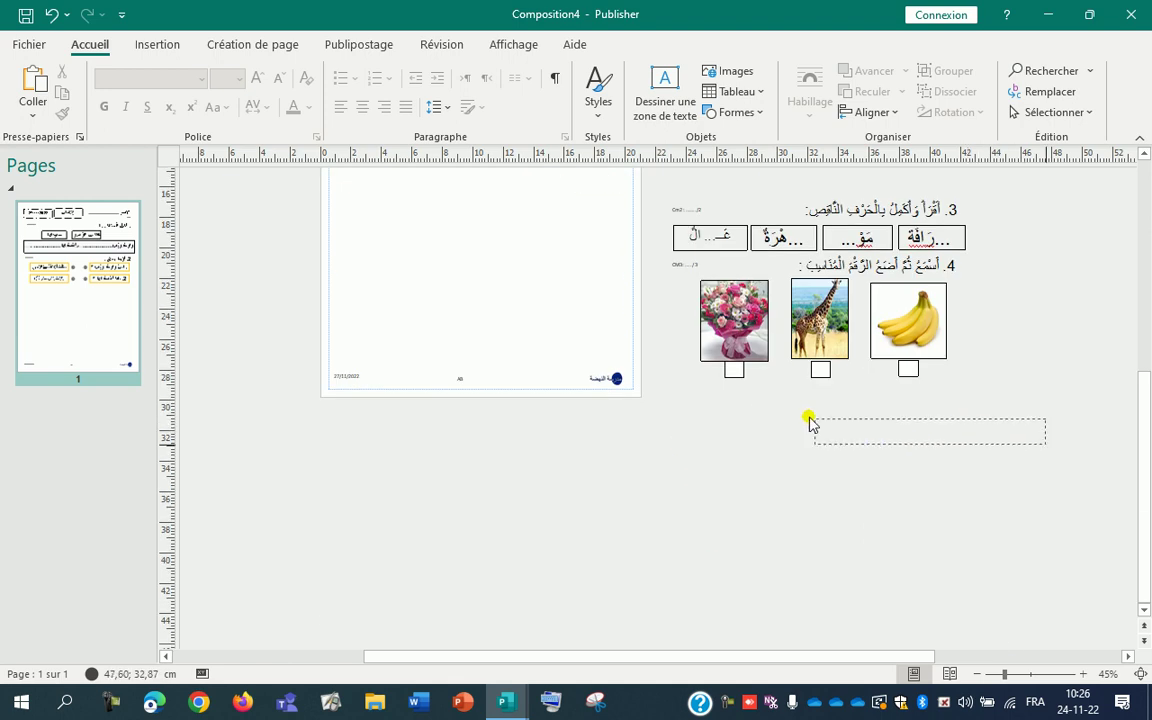
pyautogui.moveTo(639, 325); pyautogui.dragTo(651, 185)
pyautogui.scroll(4, 665, 368)
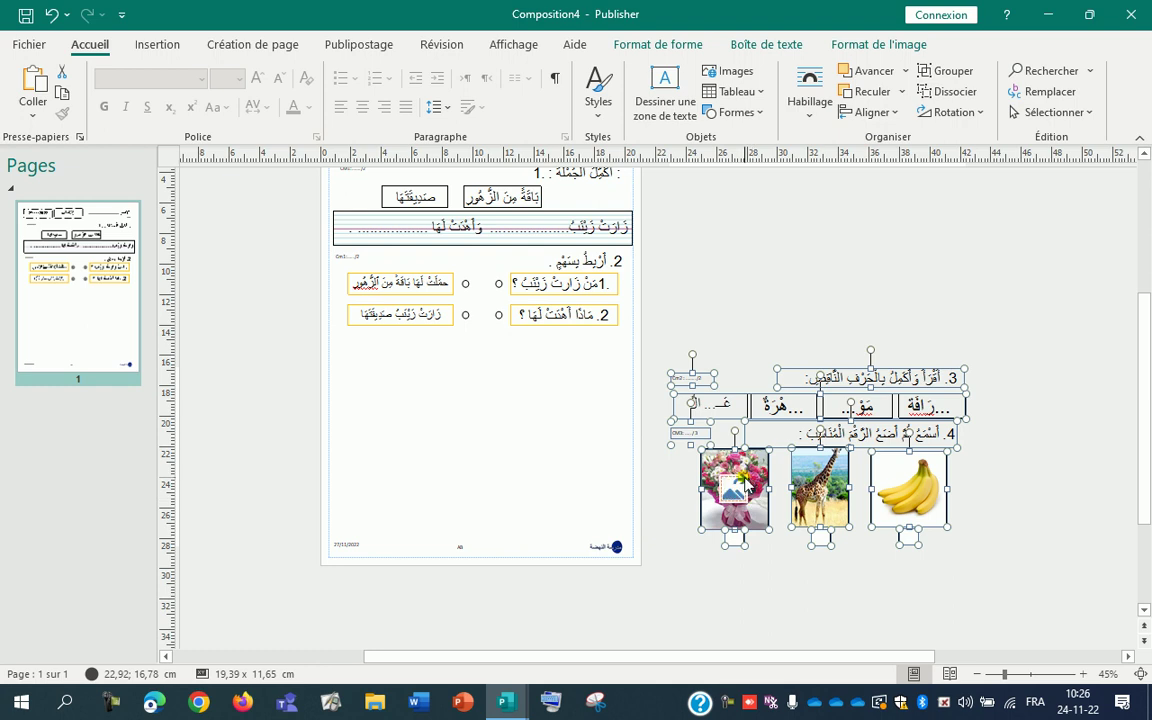
pyautogui.moveTo(758, 470); pyautogui.dragTo(421, 447)
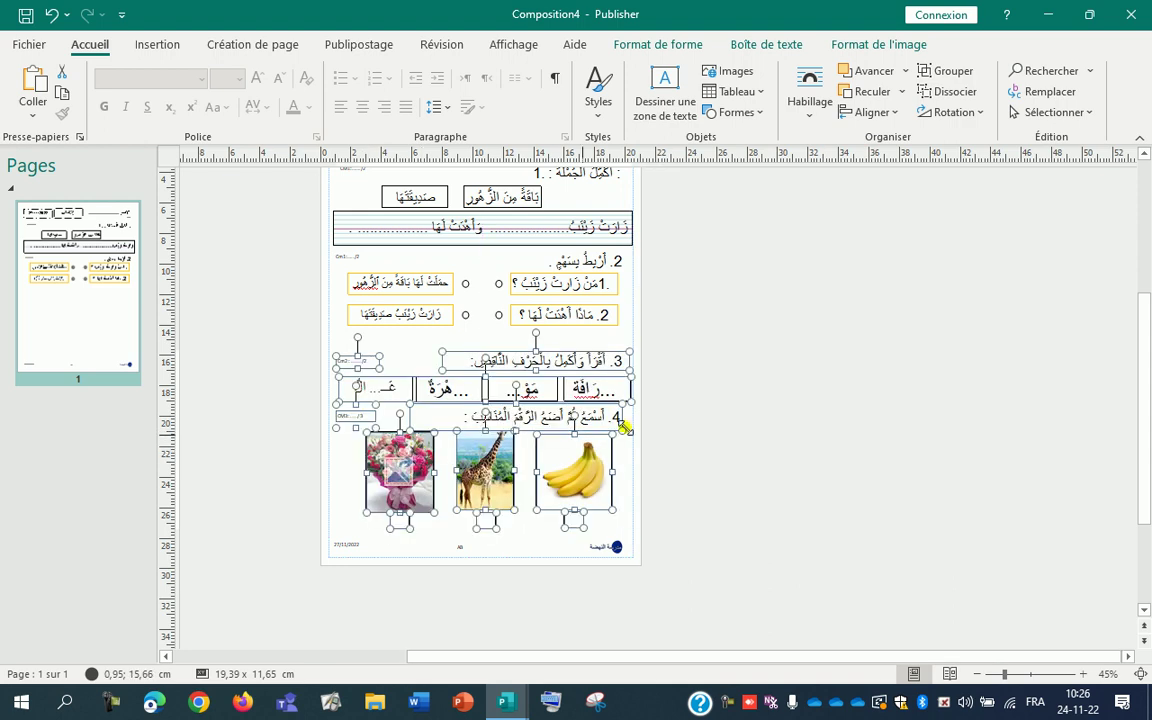
pyautogui.click(797, 406)
# - Review the layout of the whole exam page with its four exercises
pyautogui.scroll(2, 688, 456)
pyautogui.moveTo(725, 656); pyautogui.dragTo(678, 641)
pyautogui.scroll(1, 717, 483)
pyautogui.keyDown('ctrl'); pyautogui.scroll(-2, 692, 478); pyautogui.keyUp('ctrl')
pyautogui.keyDown('ctrl'); pyautogui.scroll(2, 695, 480); pyautogui.keyUp('ctrl')
pyautogui.keyDown('ctrl'); pyautogui.scroll(2, 695, 480); pyautogui.keyUp('ctrl')
pyautogui.keyDown('ctrl'); pyautogui.scroll(-2, 656, 468); pyautogui.keyUp('ctrl')
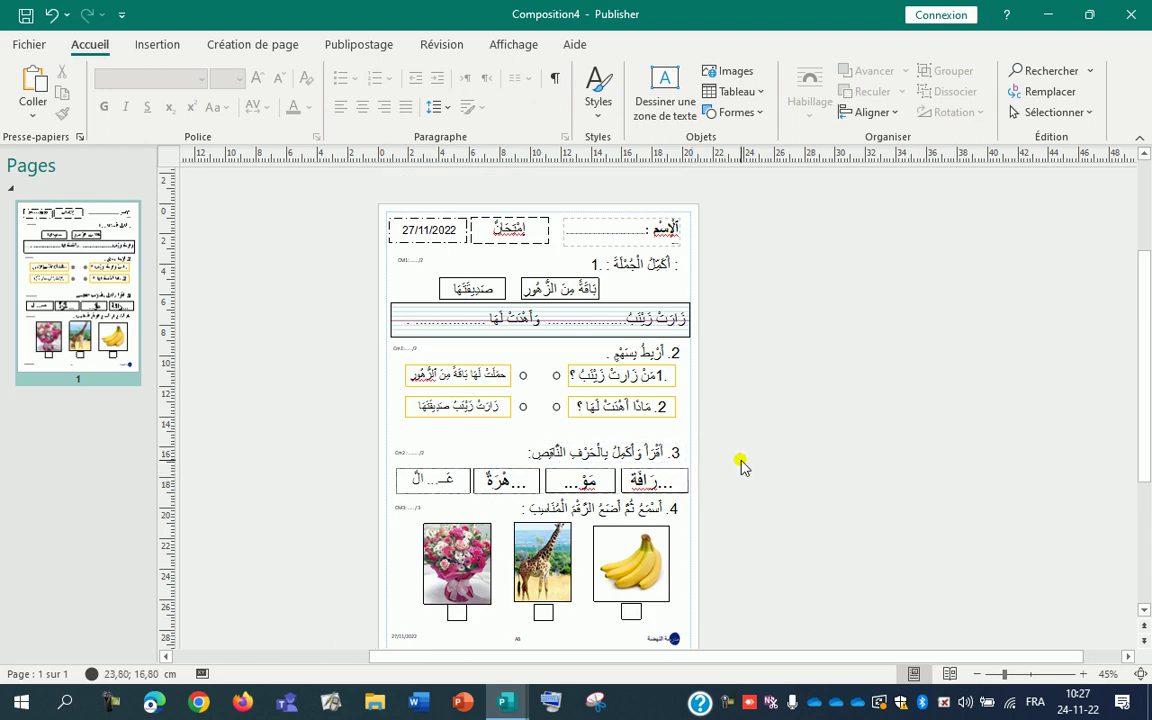